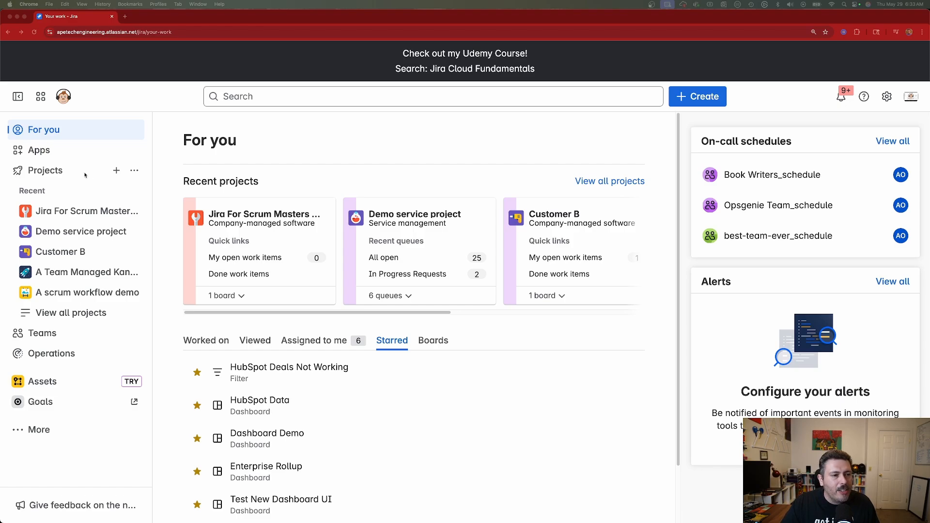
- Start a new project from the Scrum template in the Software development category and proceed to the project type choice
left_click(116, 172)
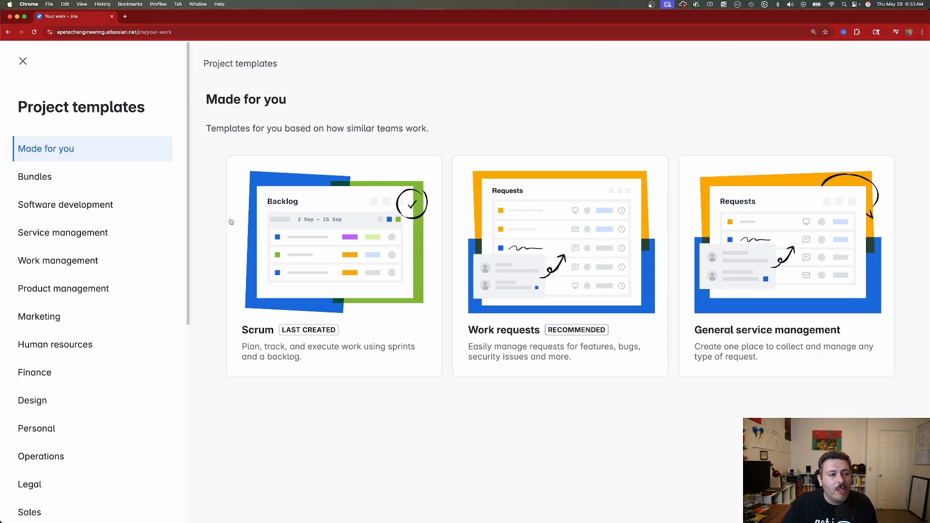
scroll(29, 276, "down", 10)
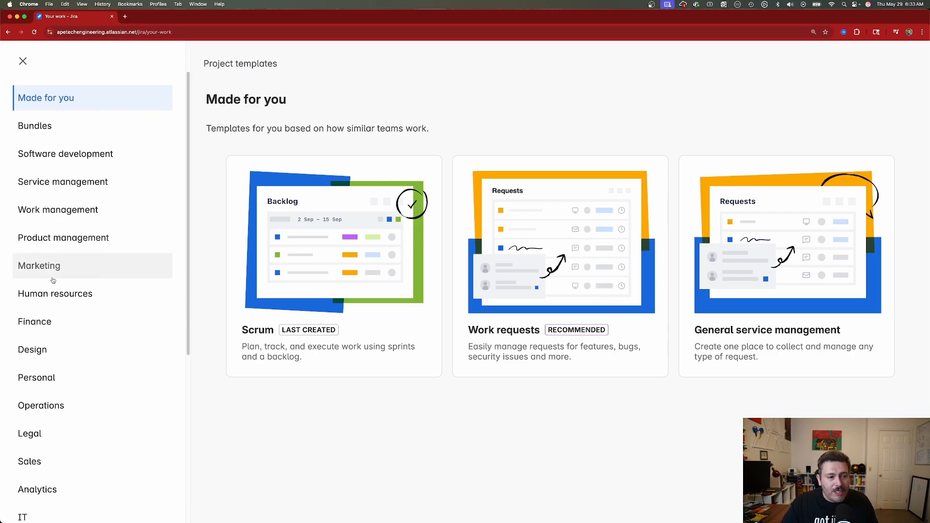
scroll(26, 334, "up", 10)
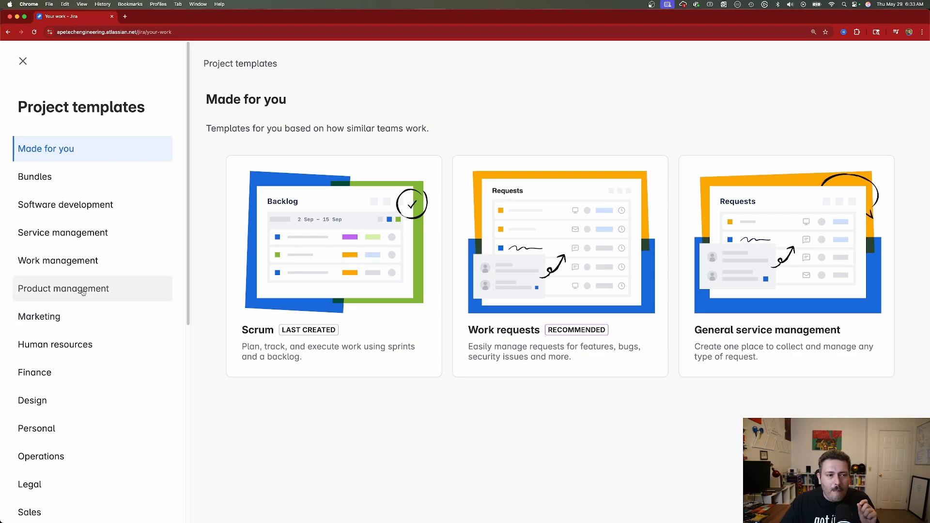
left_click(80, 207)
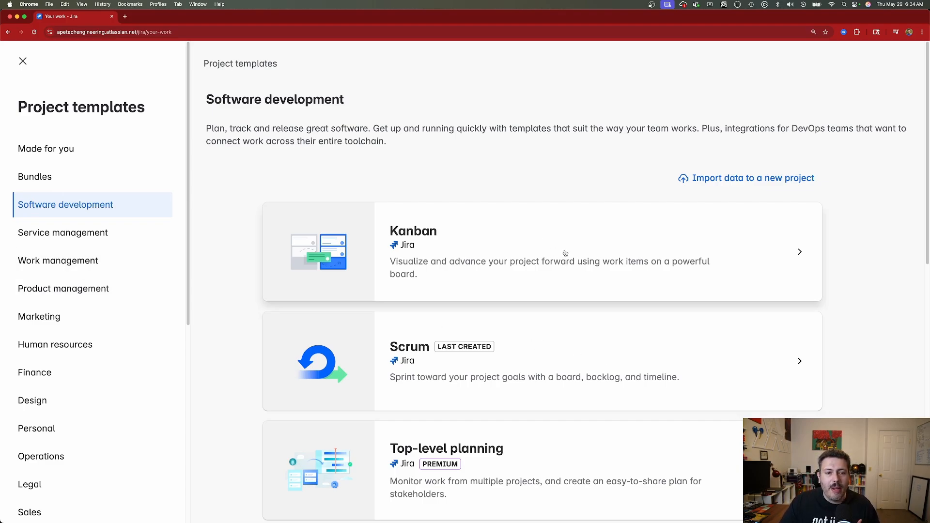
left_click(572, 369)
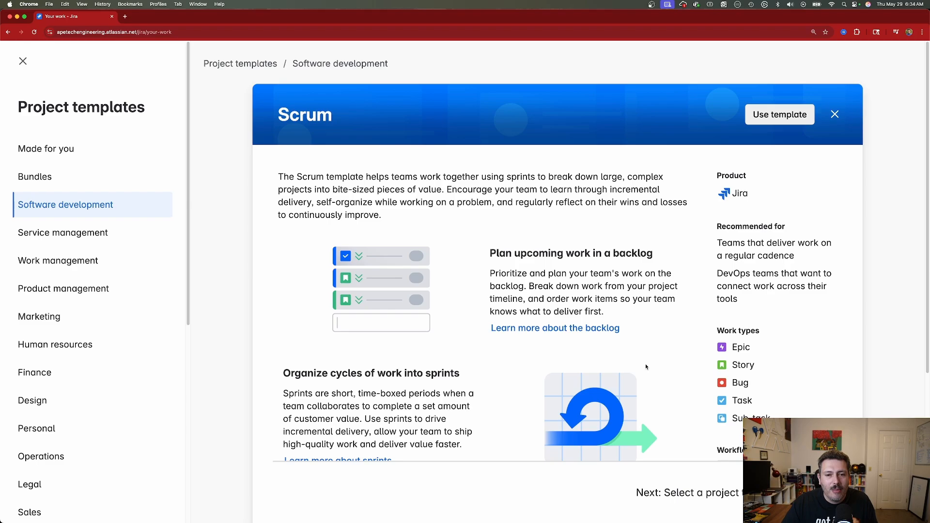
scroll(772, 333, "down", 5)
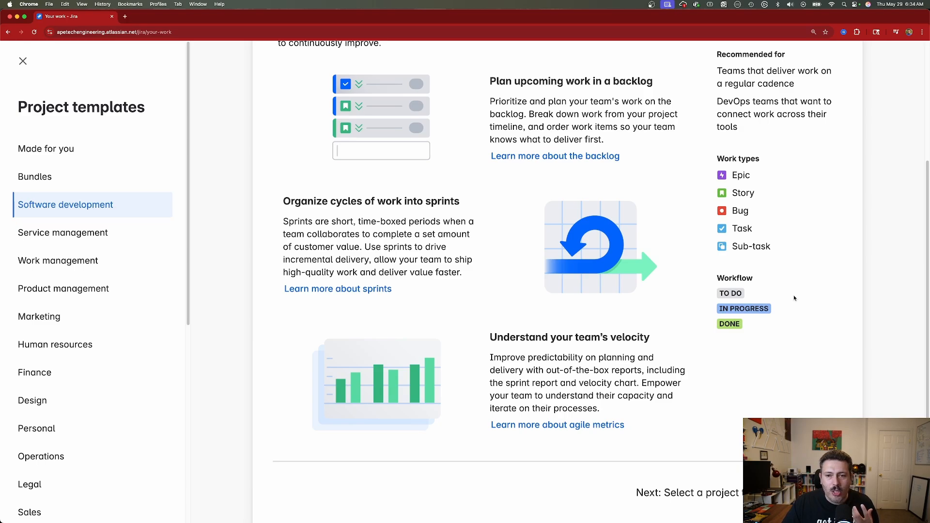
scroll(748, 191, "up", 1)
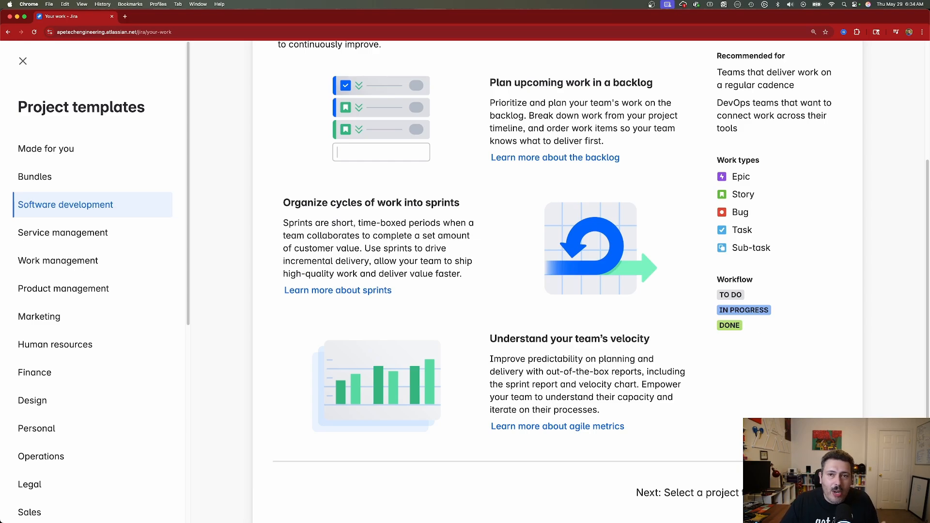
left_click(805, 492)
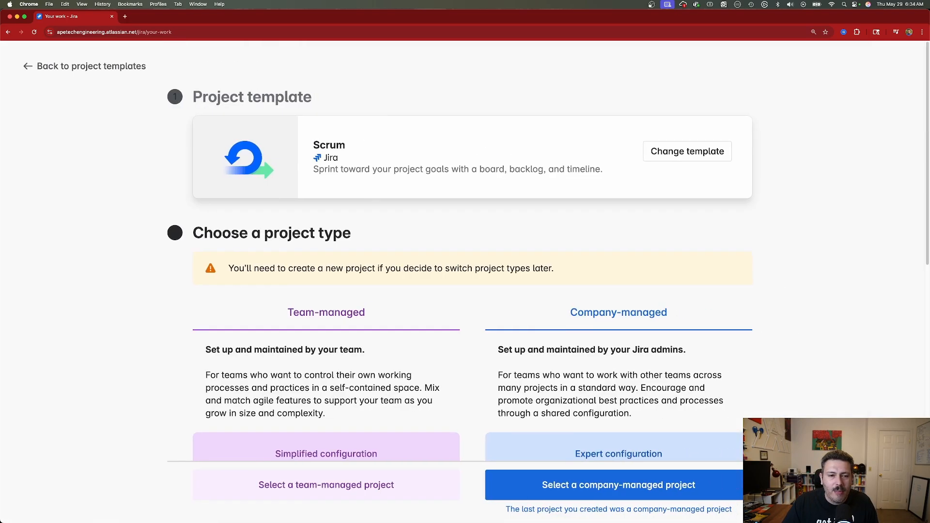
- Compare the project types and choose a team-managed project
scroll(647, 355, "down", 2)
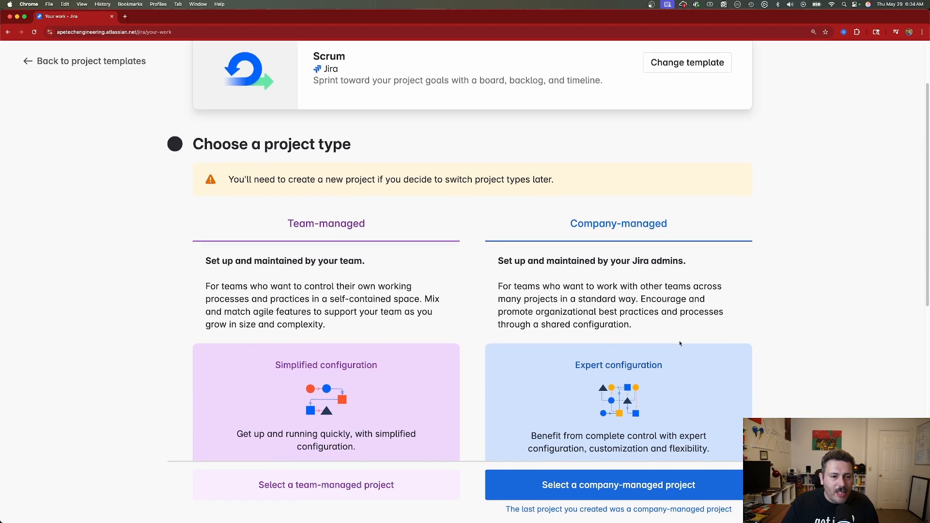
scroll(342, 227, "down", 1)
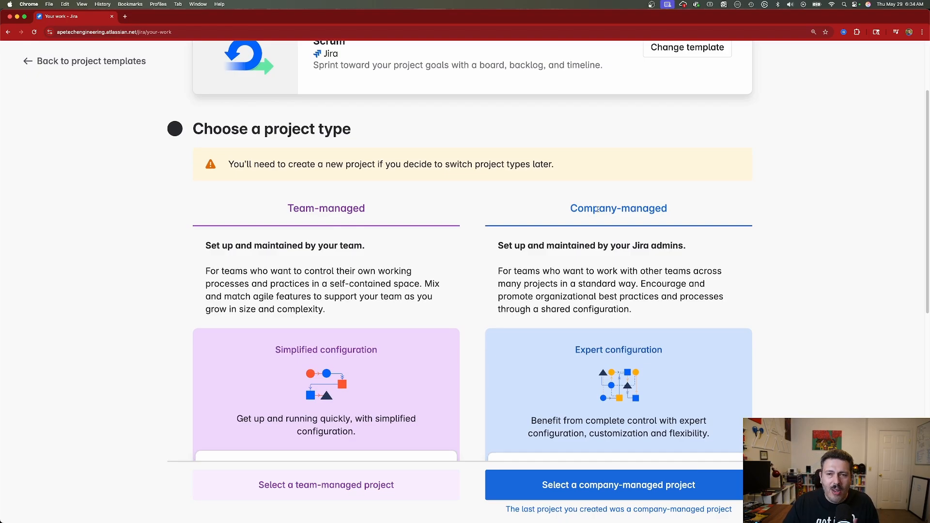
scroll(598, 213, "down", 4)
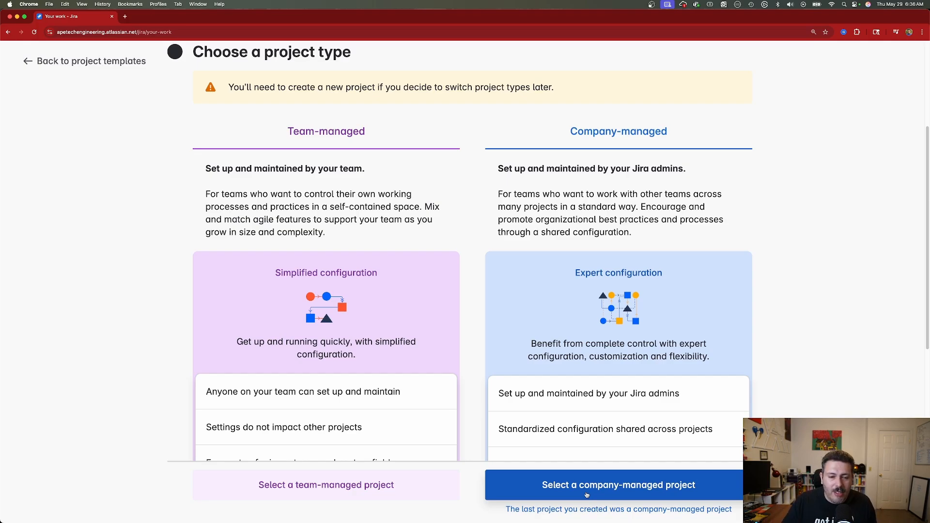
left_click(325, 486)
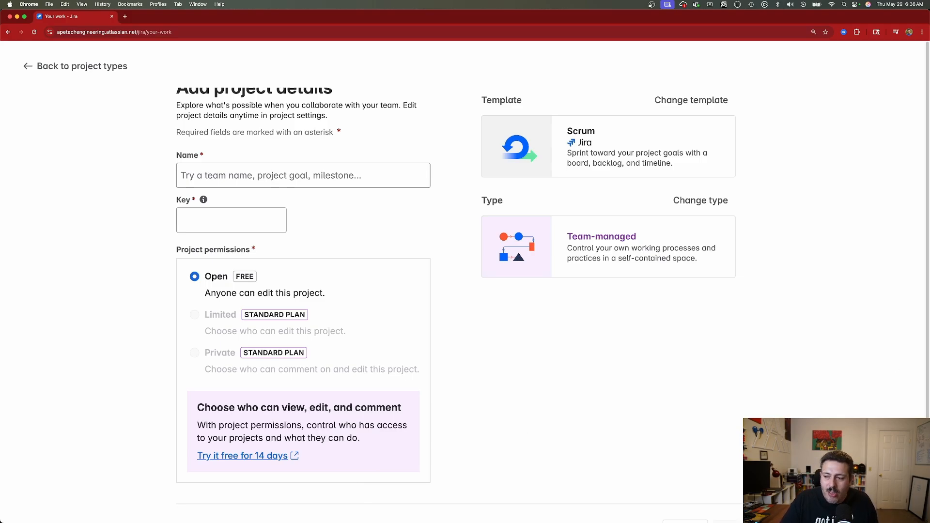
- Name the project "Getting Started with Jira in 7 Steps"
left_click(238, 177)
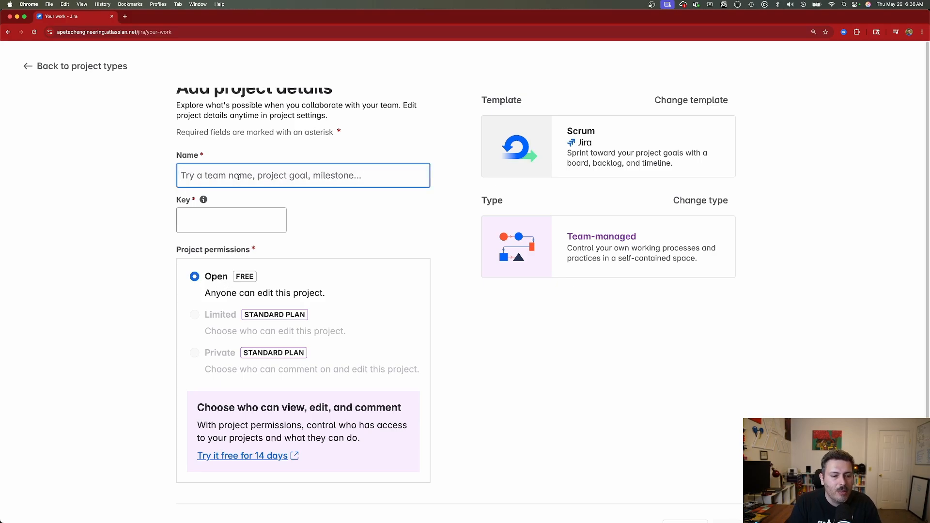
type("Getting Star")
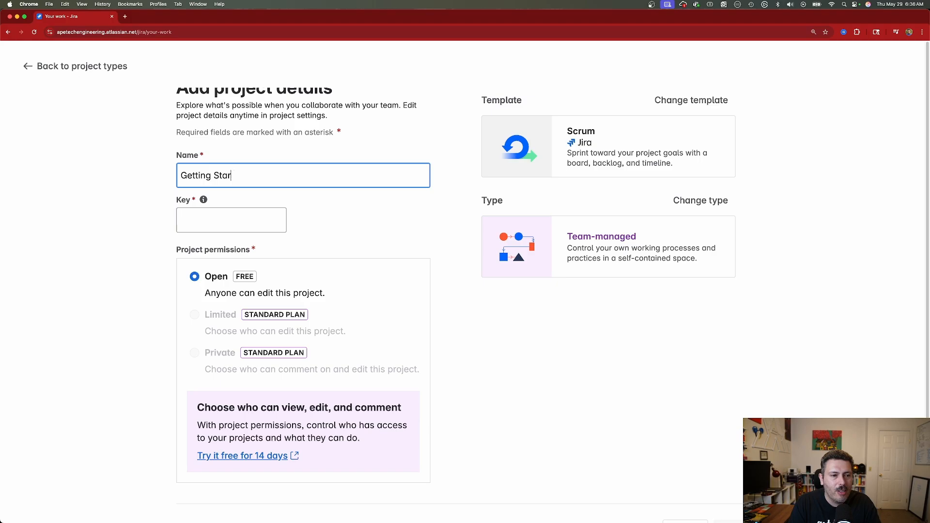
type("ted with Jira in ")
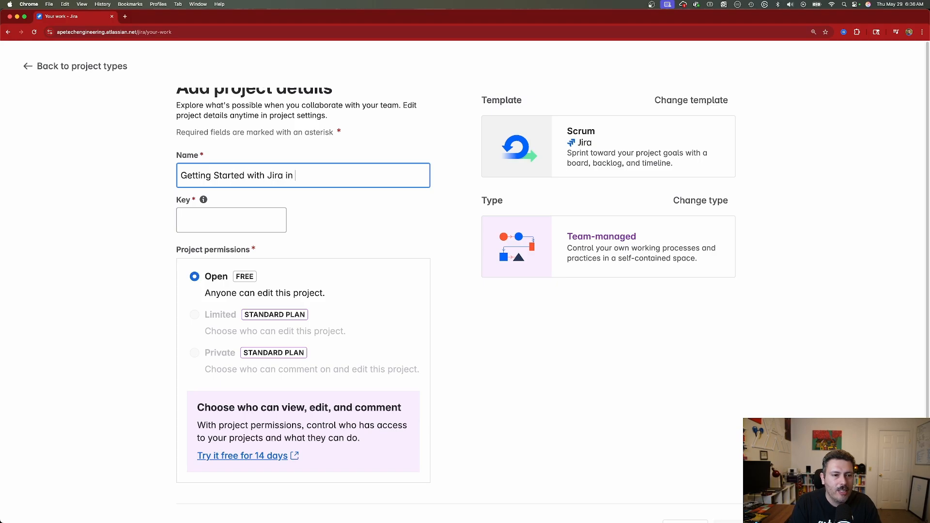
type("7 Steps")
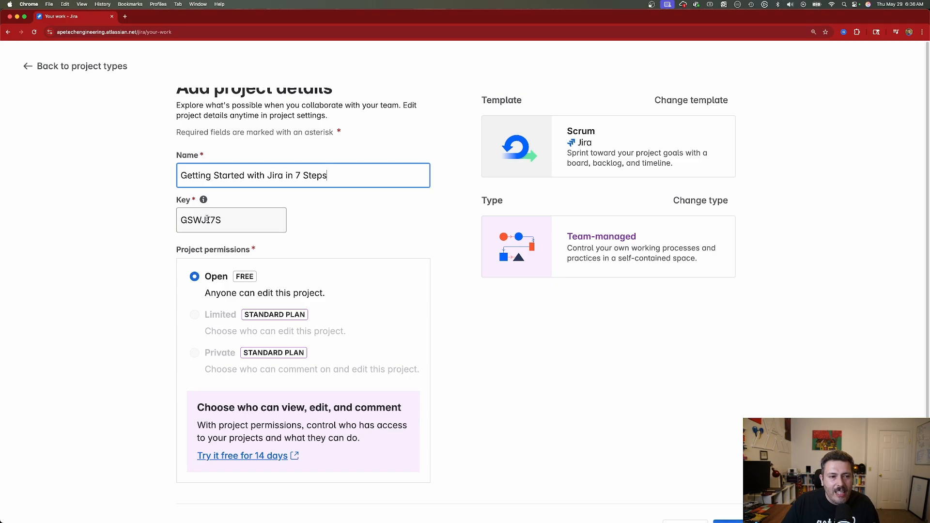
left_click_drag(177, 182, 342, 172)
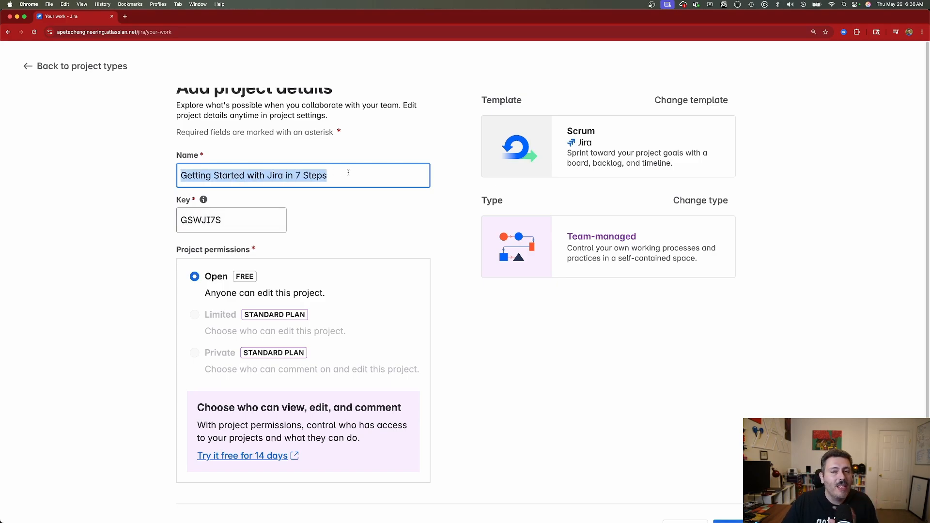
- Replace the suggested project key with PROJ and continue with the project creation, keeping Open permissions
left_click(246, 224)
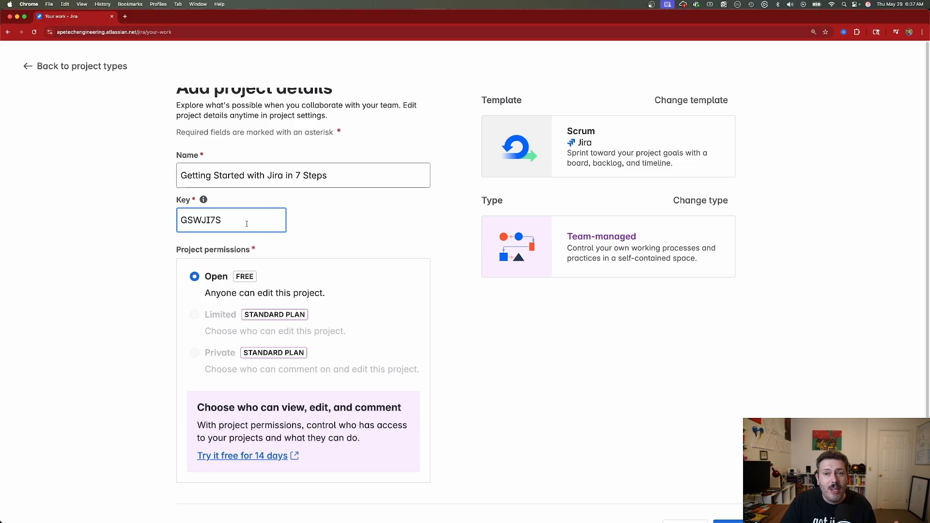
left_click_drag(241, 219, 145, 213)
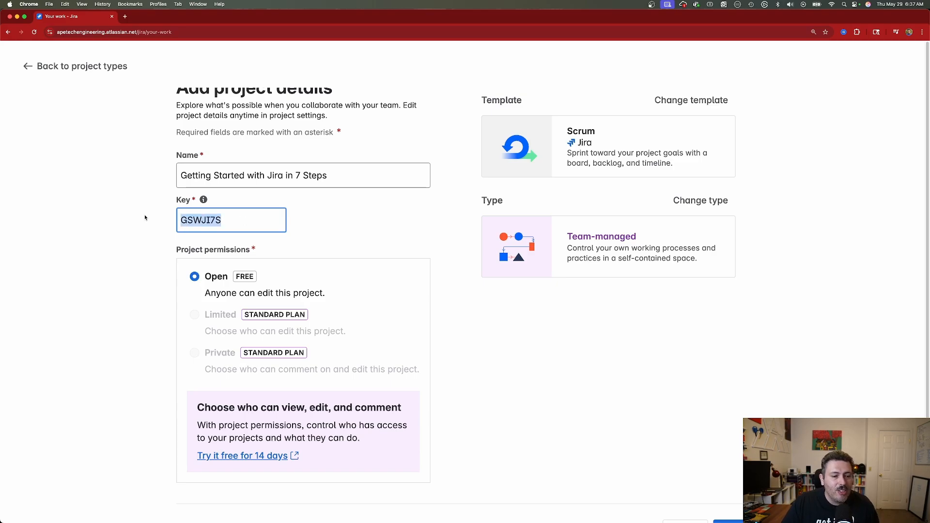
type("PROJ")
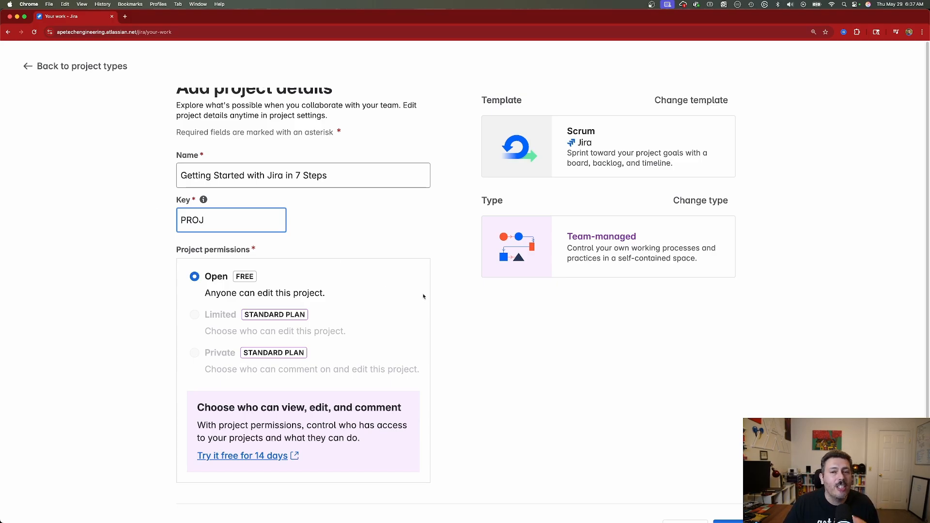
scroll(475, 353, "down", 1)
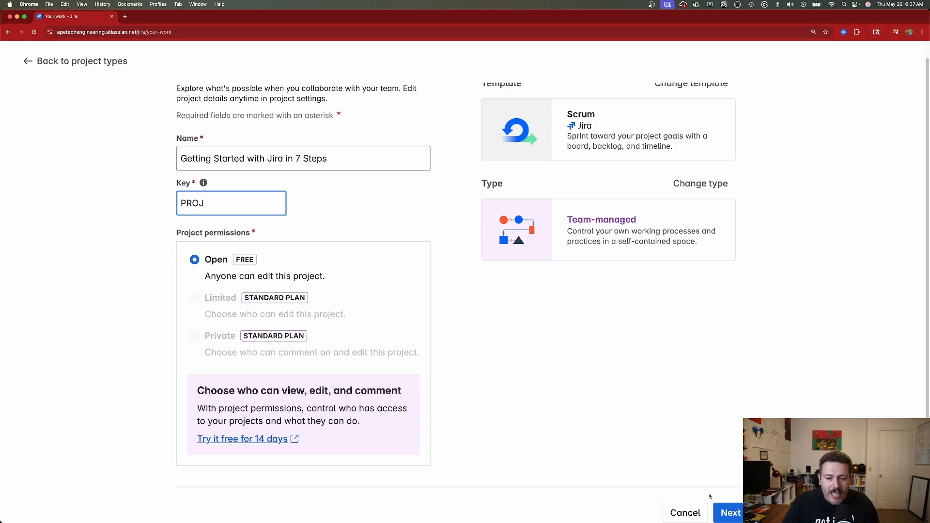
left_click(731, 512)
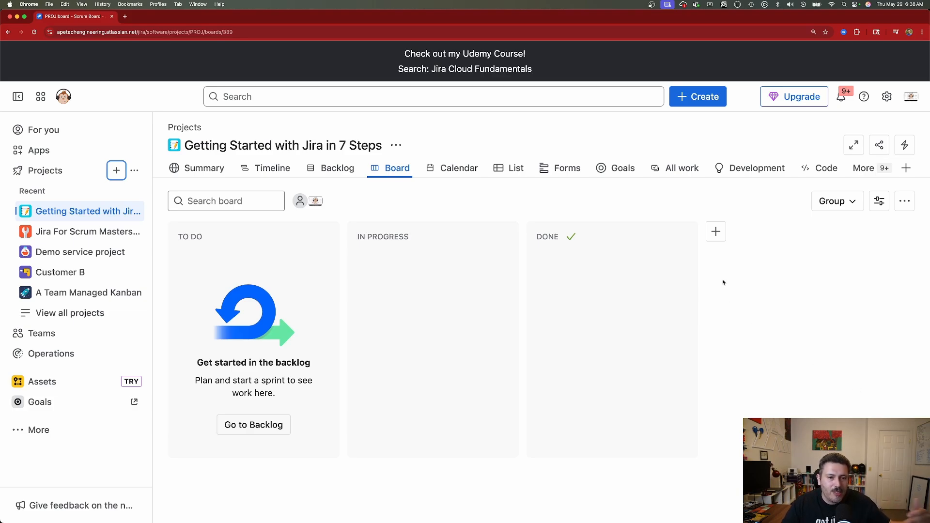
- Add a "Review" column to the board and place it between In Progress and Done
left_click(716, 232)
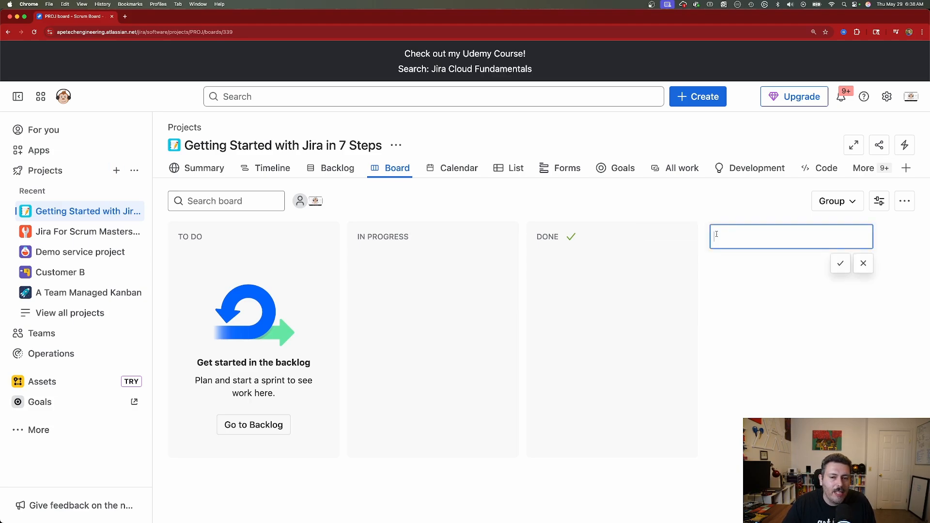
type("Review")
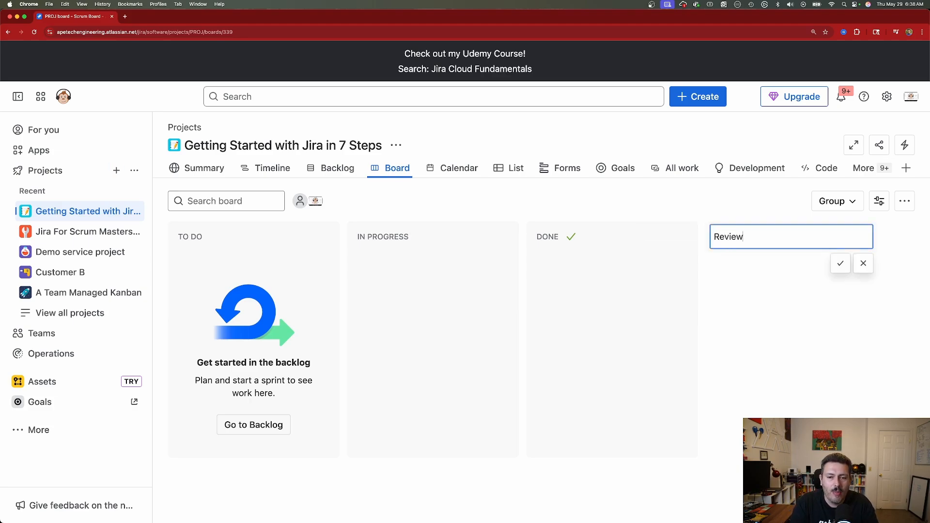
left_click(840, 263)
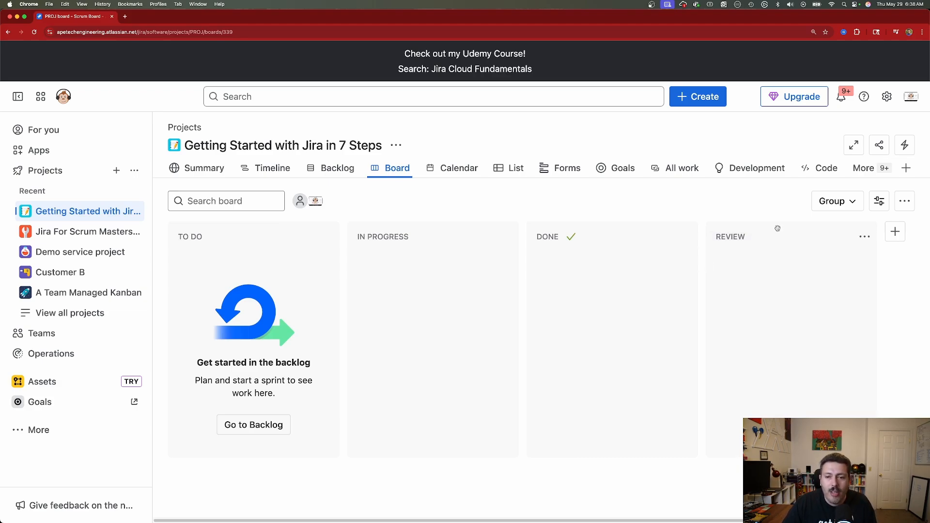
left_click_drag(777, 227, 529, 233)
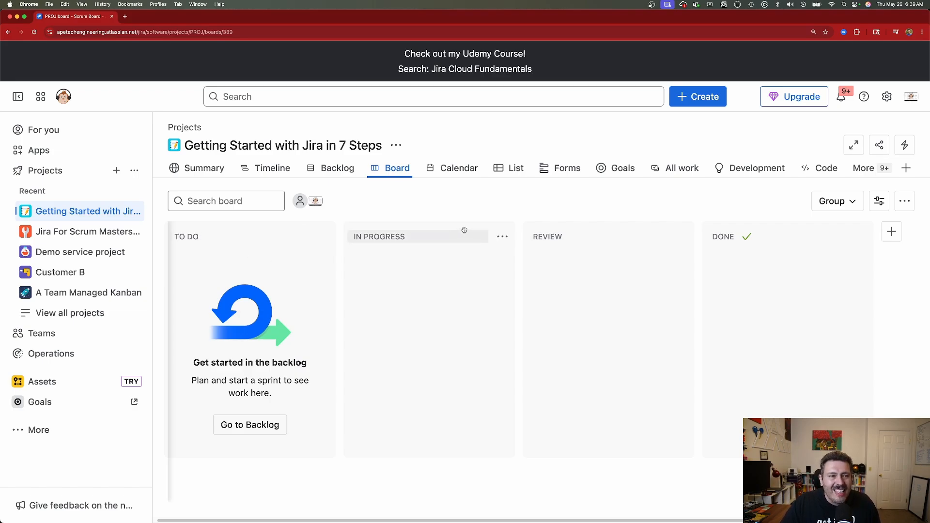
- Start creating a work item in the new project with Story as its work type
left_click(699, 101)
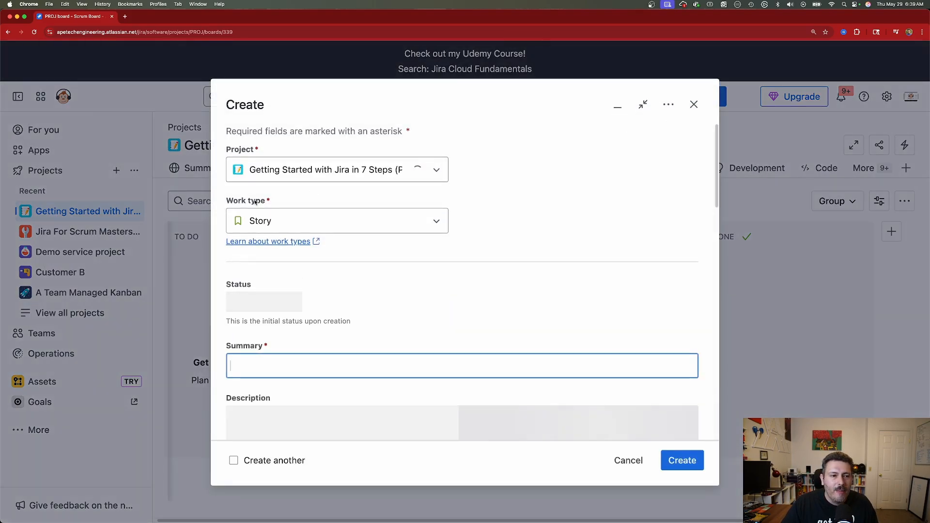
left_click(344, 229)
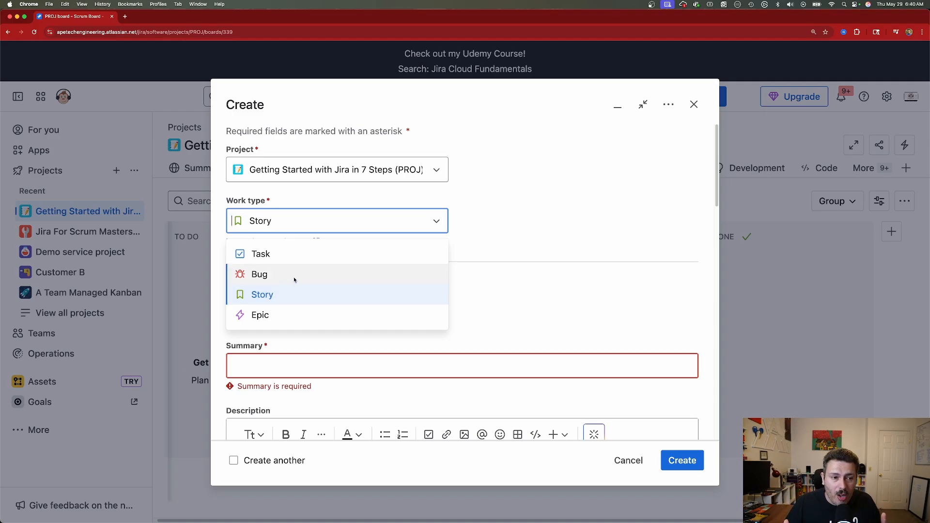
left_click(316, 294)
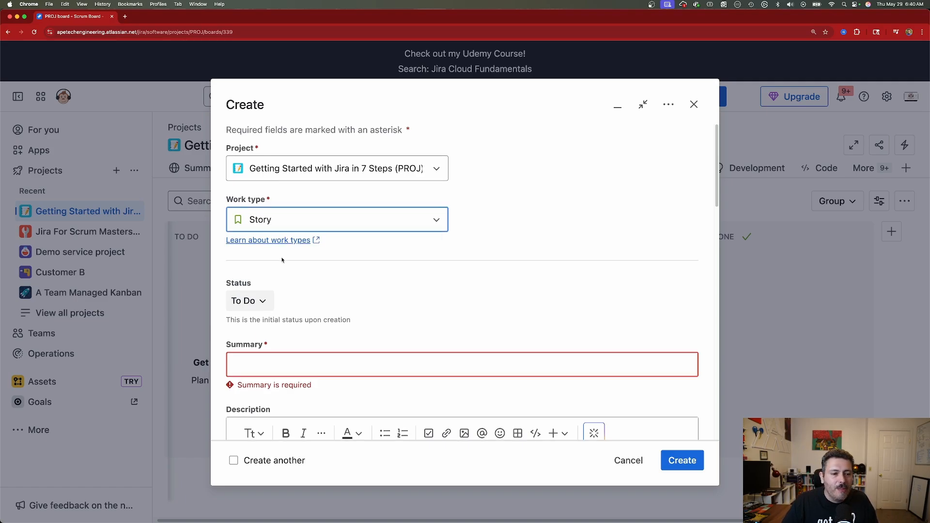
scroll(289, 302, "down", 2)
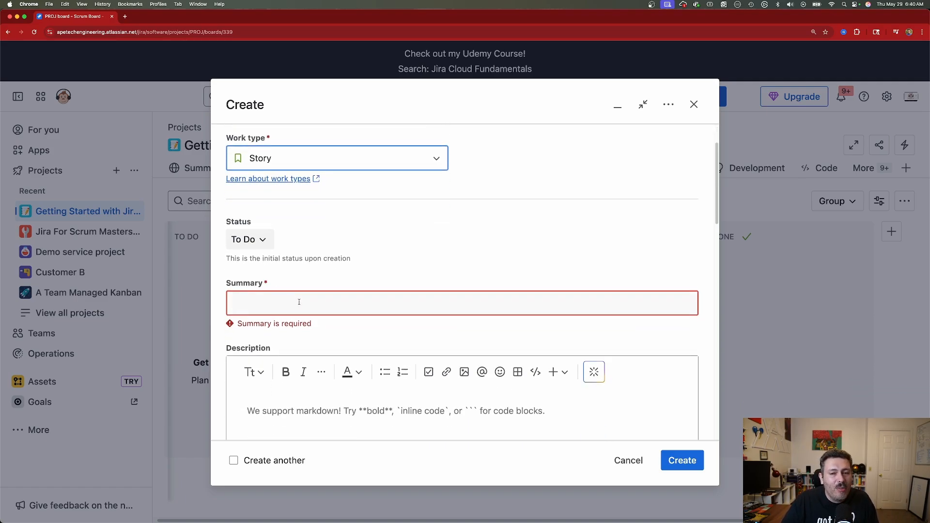
scroll(298, 301, "up", 2)
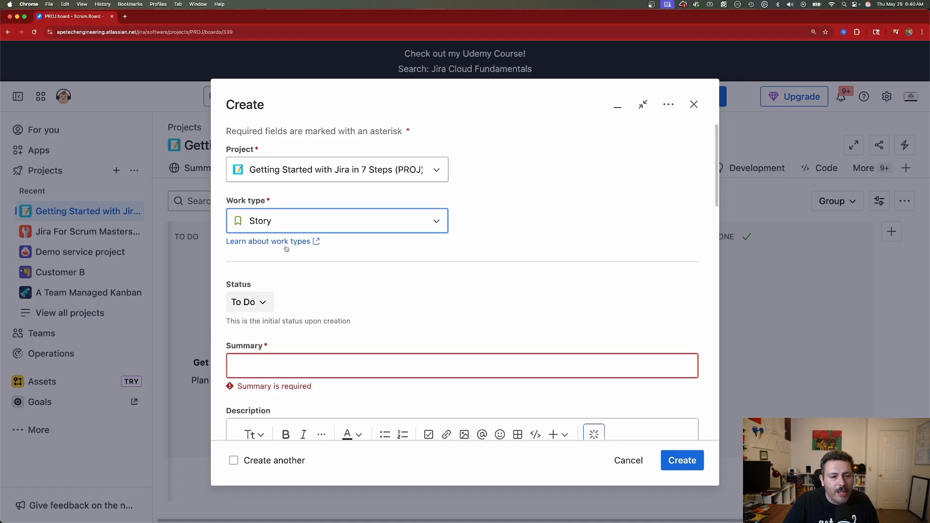
- Enter "Recording an awesome video. That everyone watching will subscribe to." as the story's summary
scroll(272, 299, "down", 3)
left_click(266, 261)
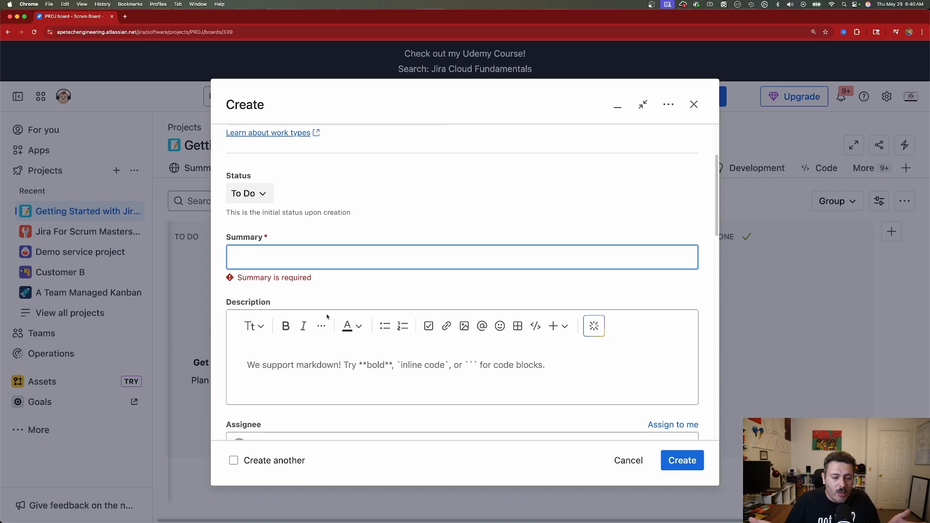
type("ording")
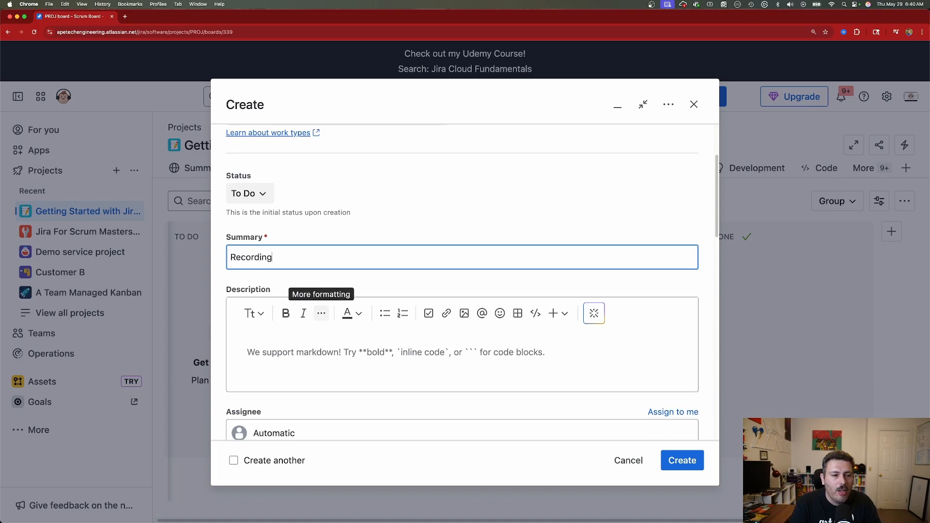
type(" an awesome vide")
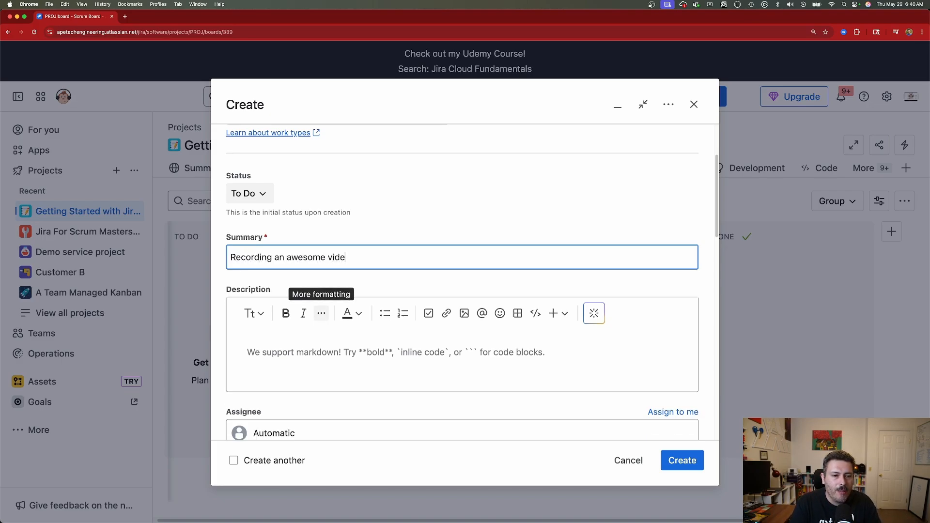
type("o.  That e")
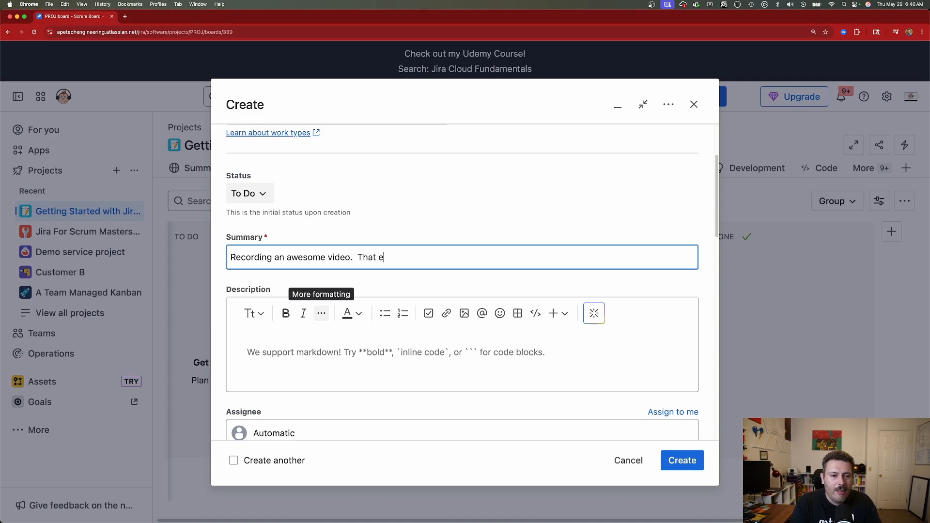
type("veryone watching will s")
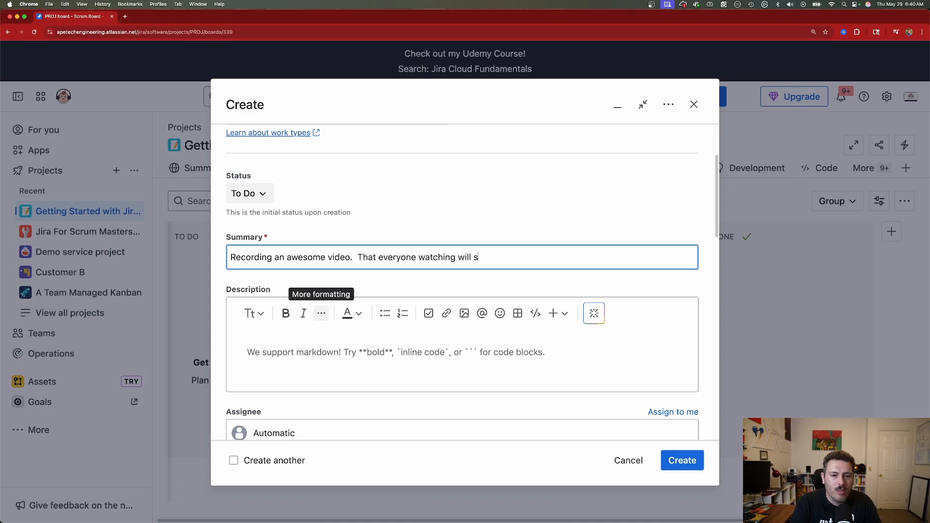
type("ubscribe to.")
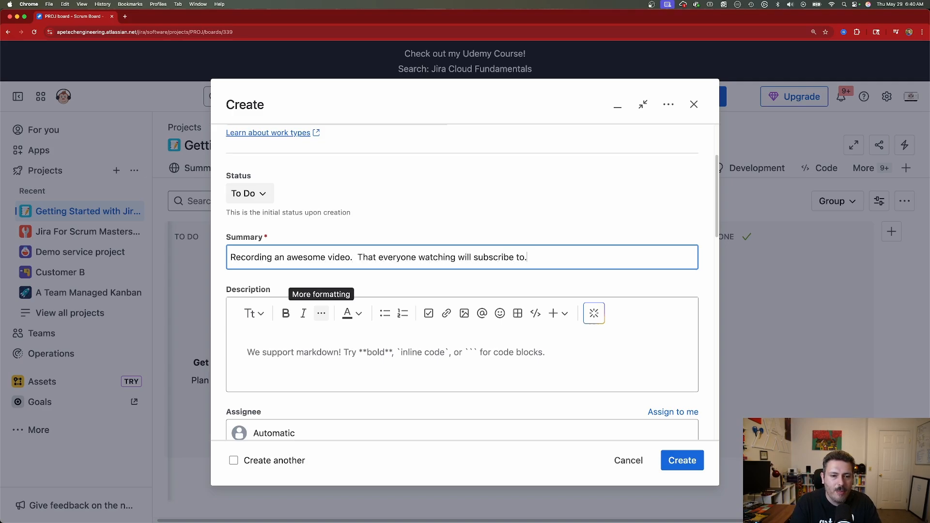
- Enter the description "Make sure you subscribe!" and create the story, keeping the assignee on Automatic
left_click(298, 353)
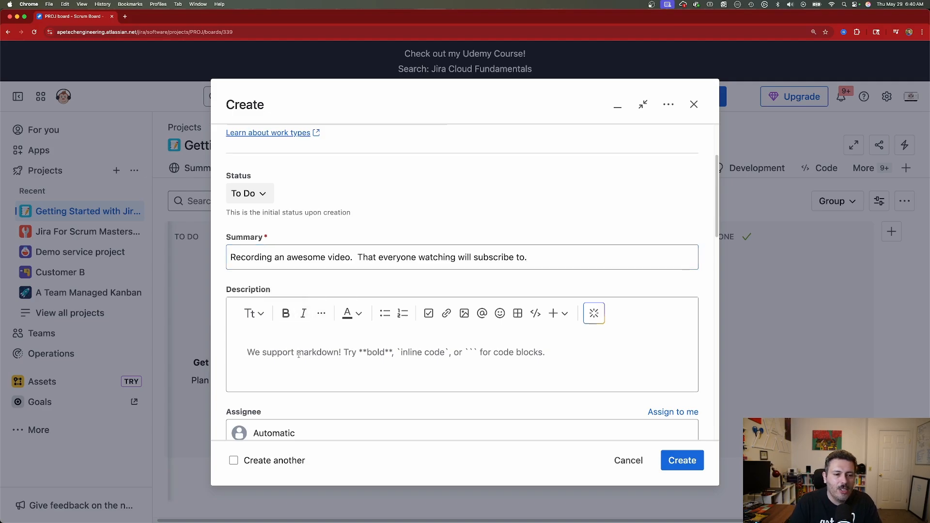
type("Mak")
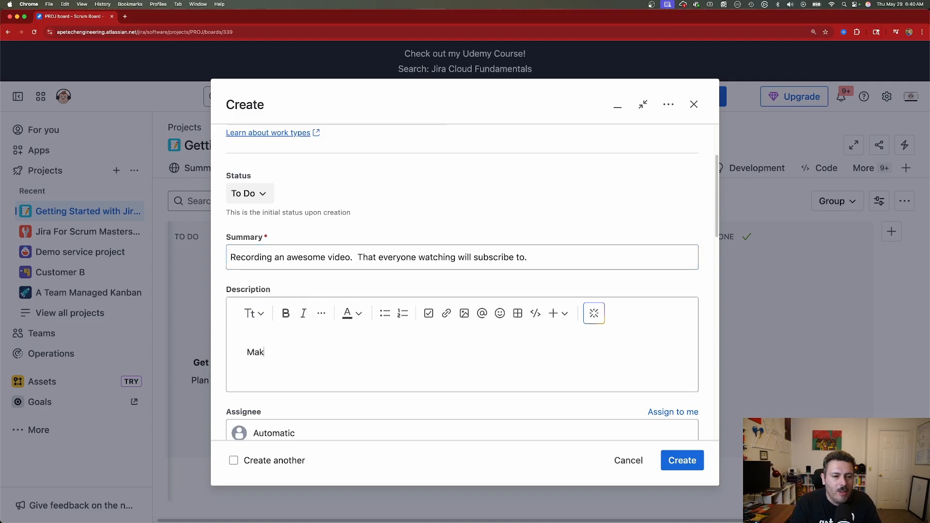
type("e sure you subscribe!")
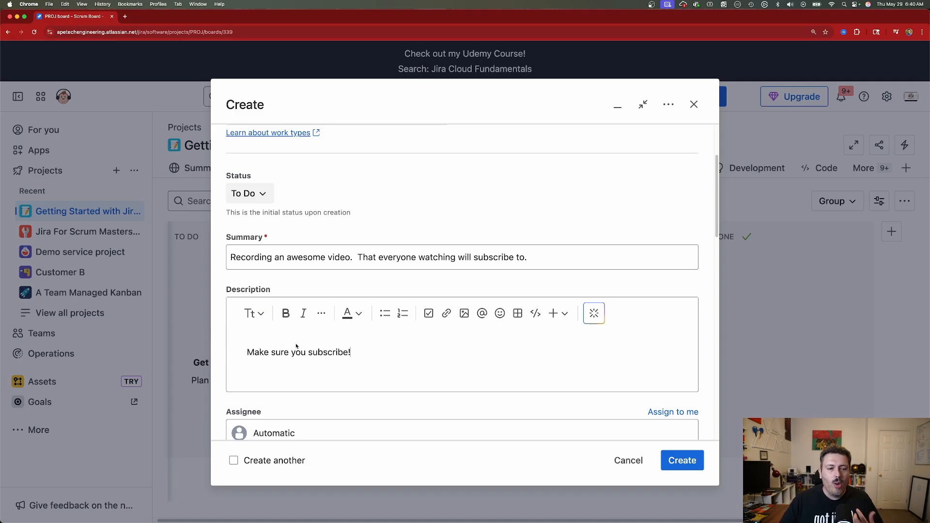
scroll(349, 339, "down", 5)
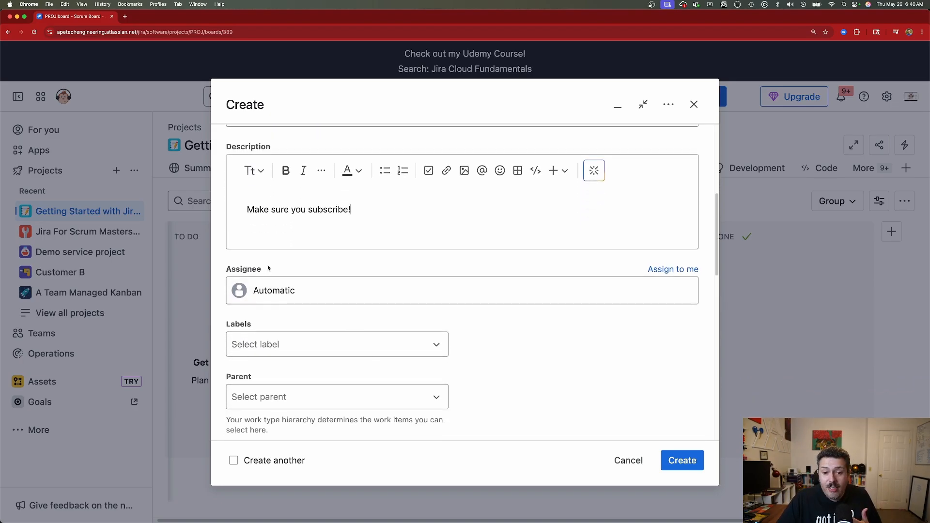
left_click(682, 460)
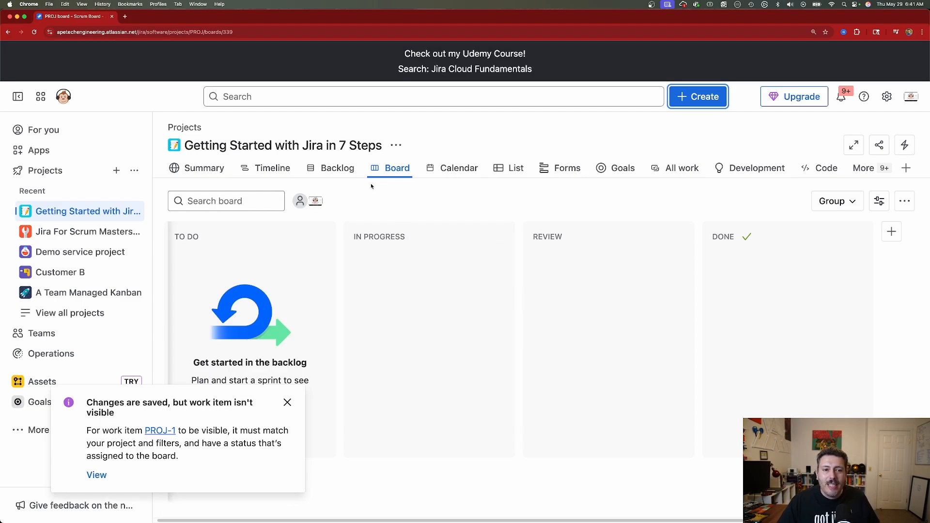
- Move the video recording story from the backlog into PROJ Sprint 1 and start the sprint with a 2-week duration
left_click(338, 171)
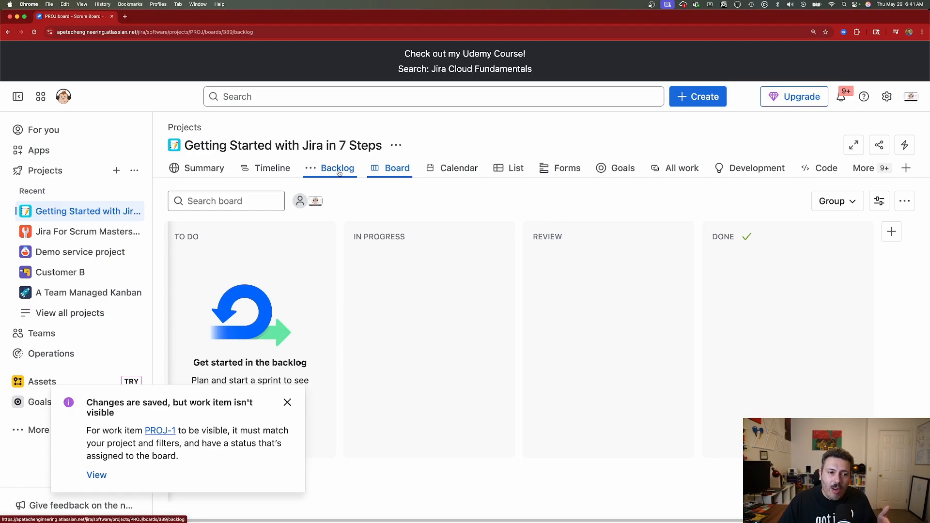
left_click(288, 403)
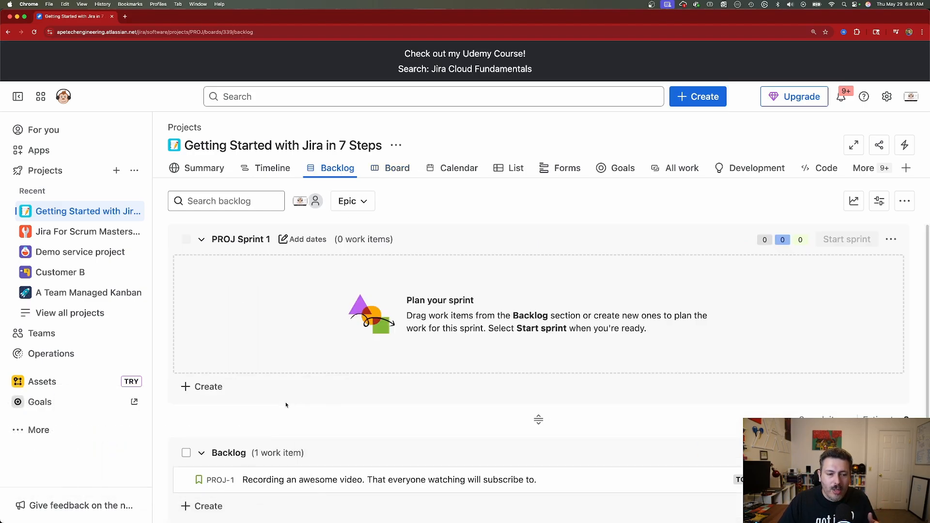
scroll(369, 455, "down", 2)
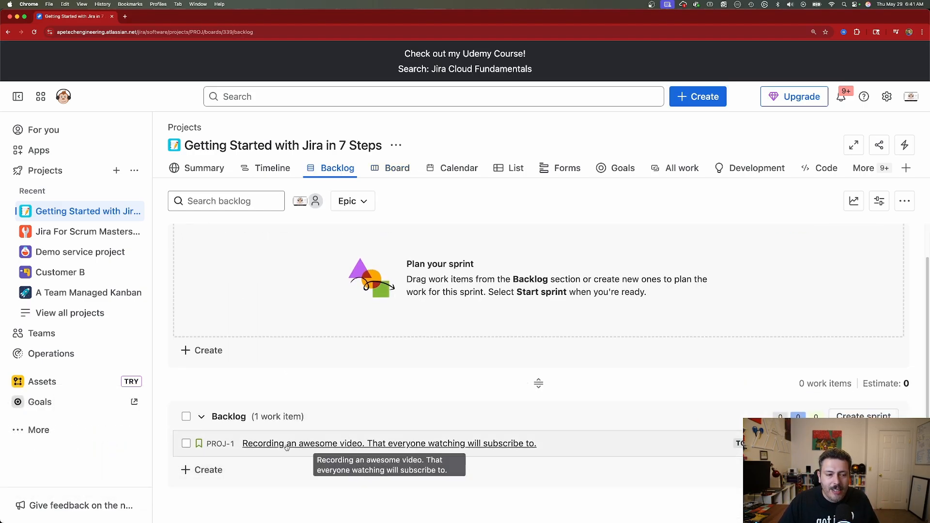
scroll(313, 446, "up", 2)
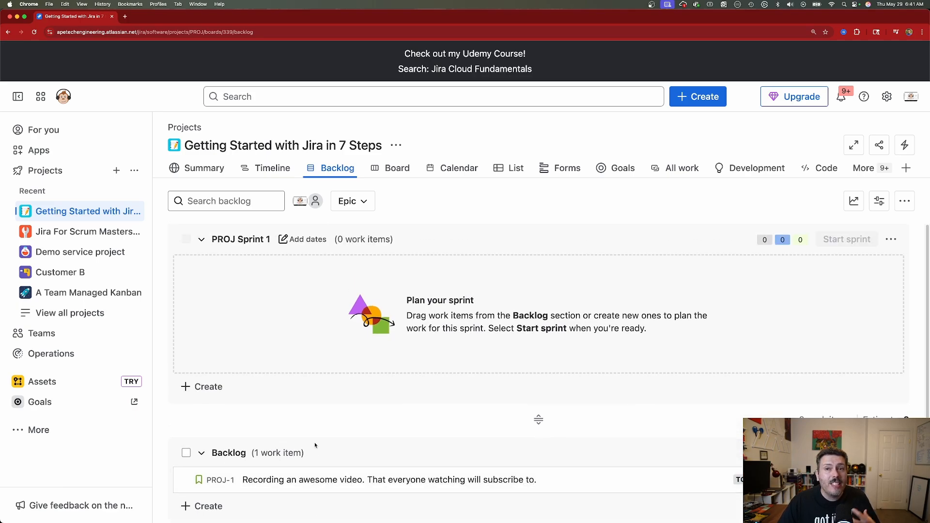
scroll(337, 448, "down", 2)
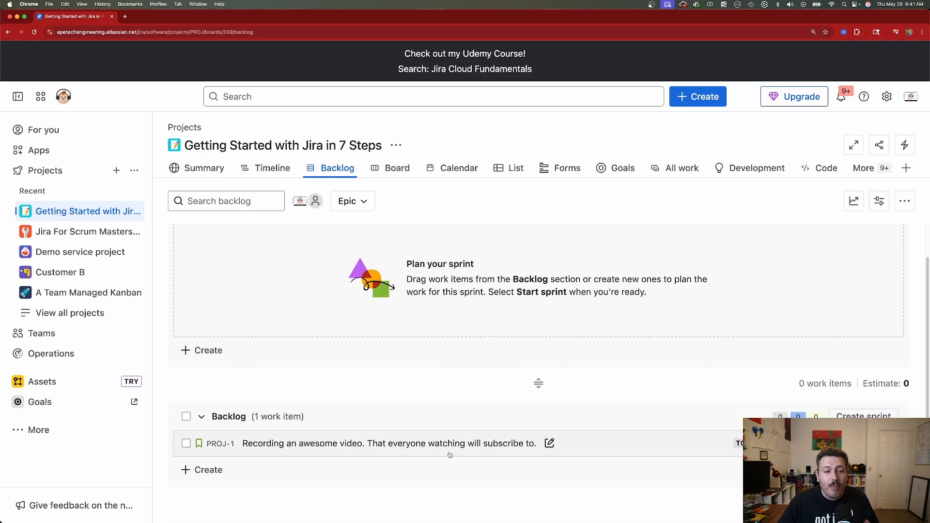
left_click_drag(425, 452, 588, 290)
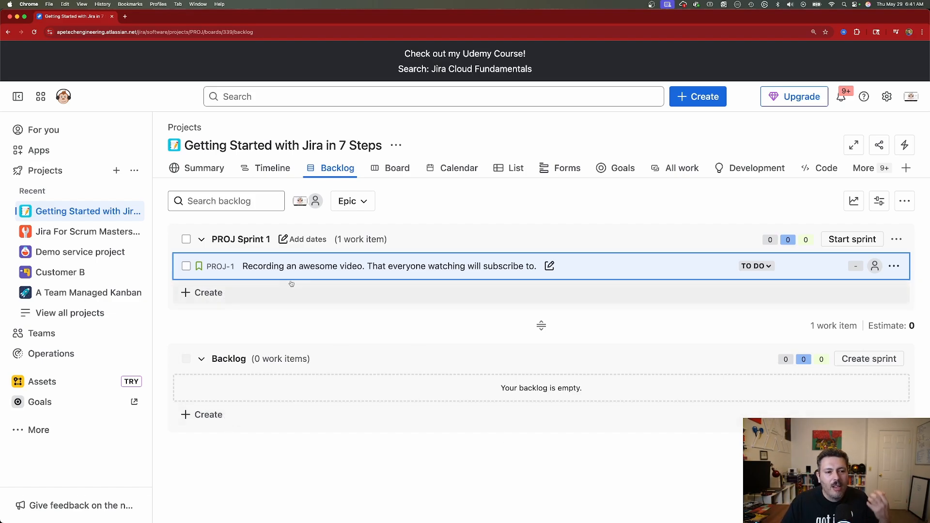
left_click(868, 239)
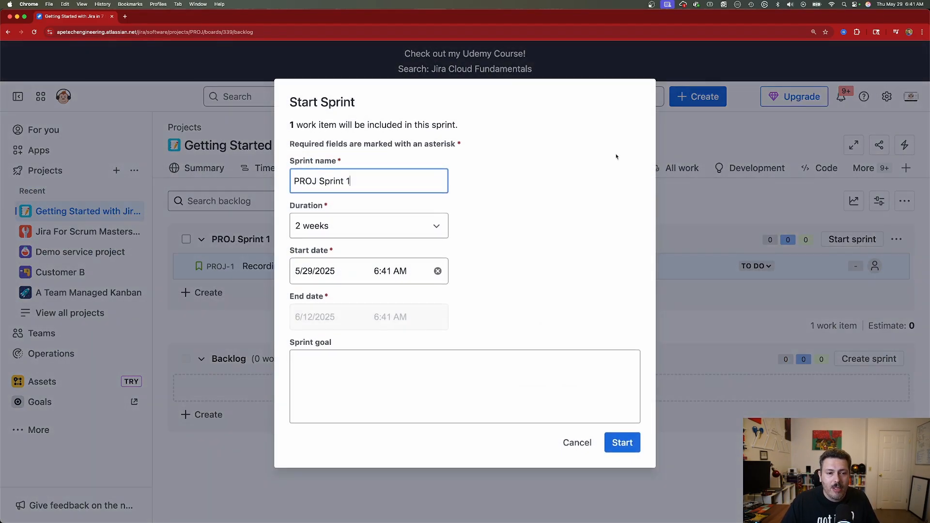
left_click(635, 452)
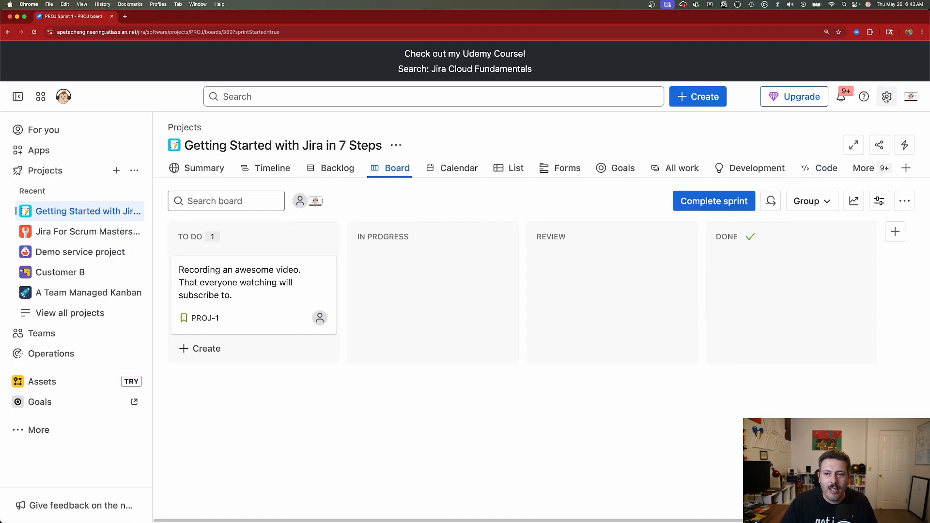
- Browse the marketplace for new apps from the Jira admin settings and examine the Timesheets by Tempo listing, including its trial offer
left_click(893, 97)
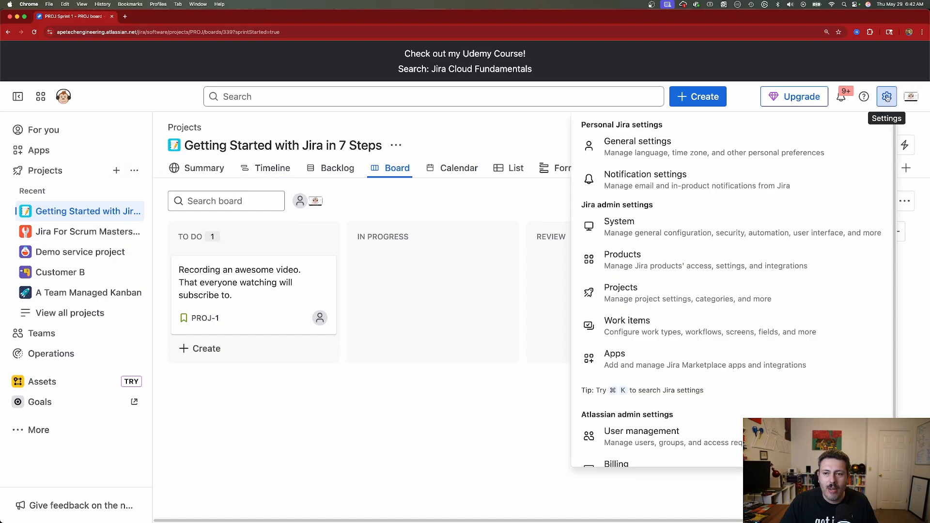
left_click(643, 355)
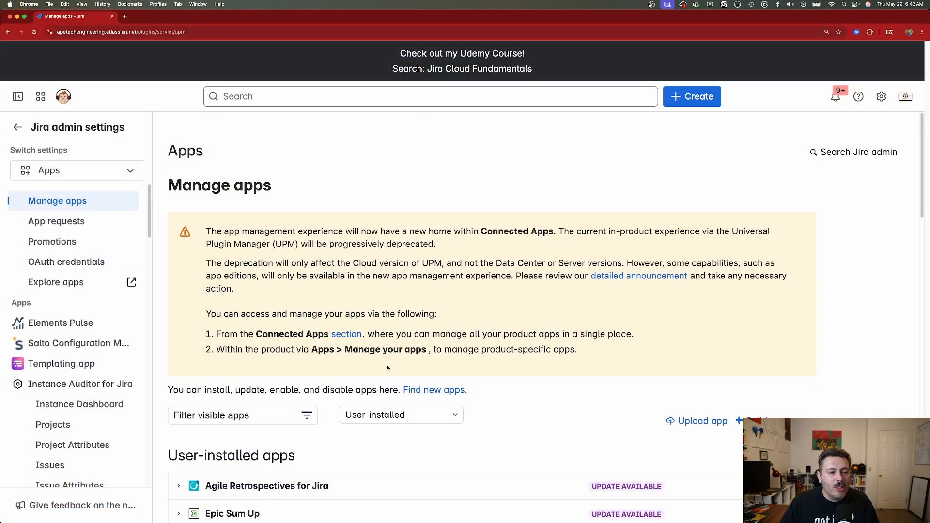
left_click(433, 393)
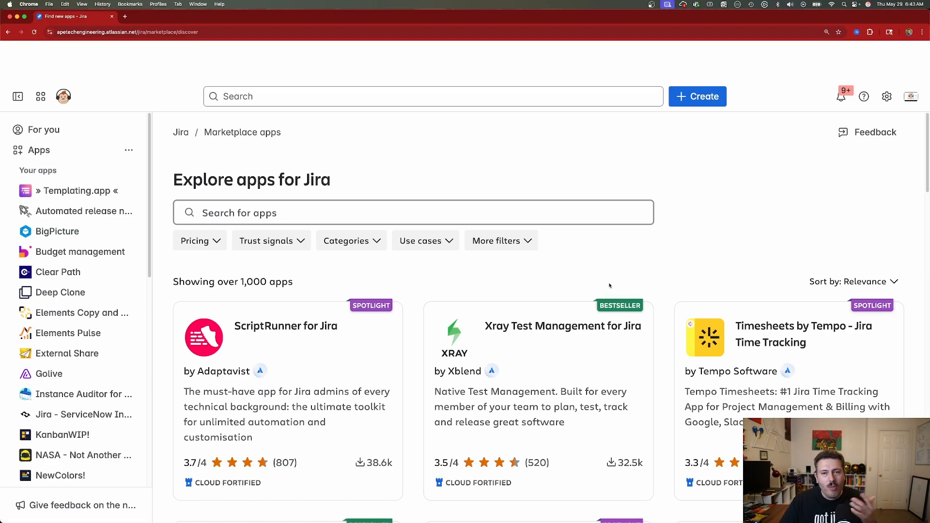
scroll(609, 285, "down", 3)
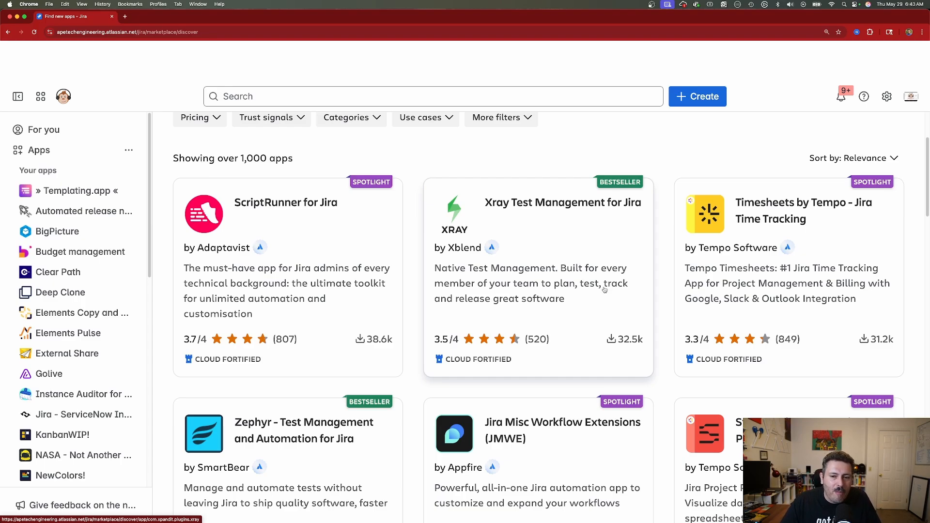
scroll(604, 290, "down", 1)
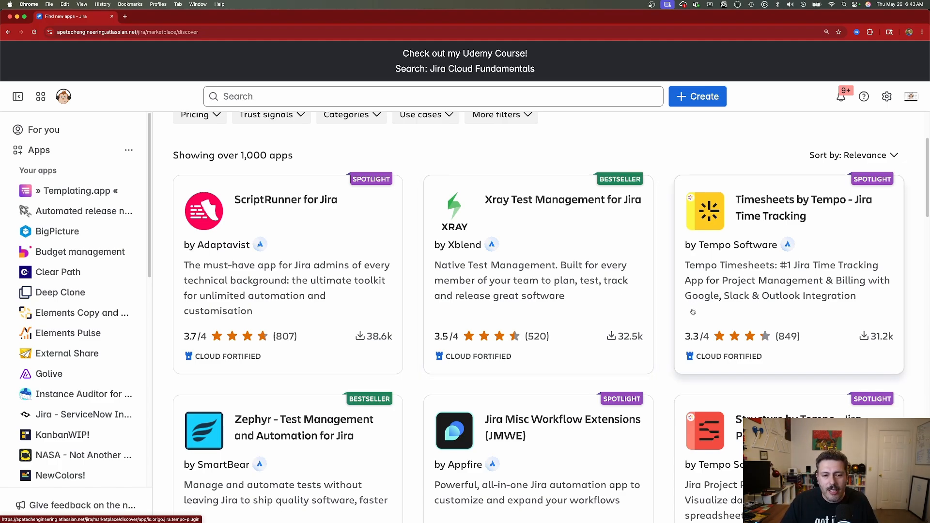
left_click(769, 203)
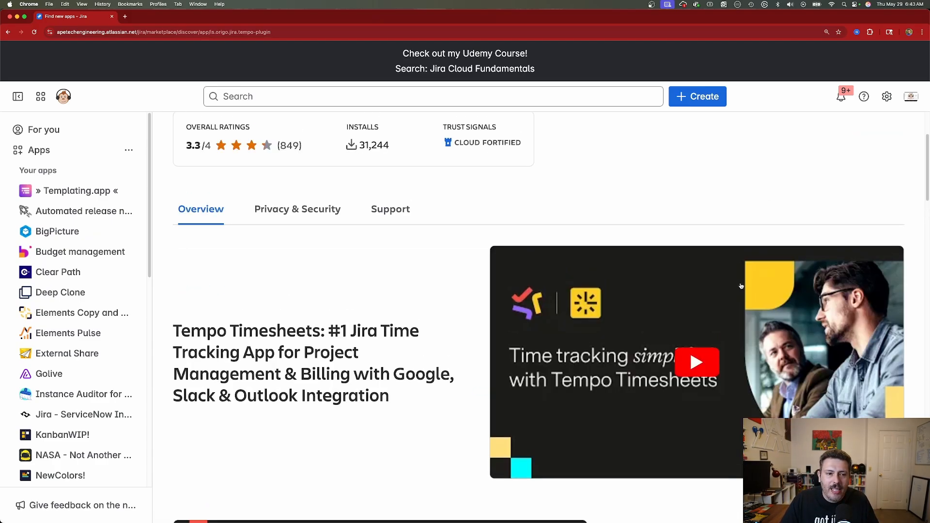
scroll(685, 266, "up", 3)
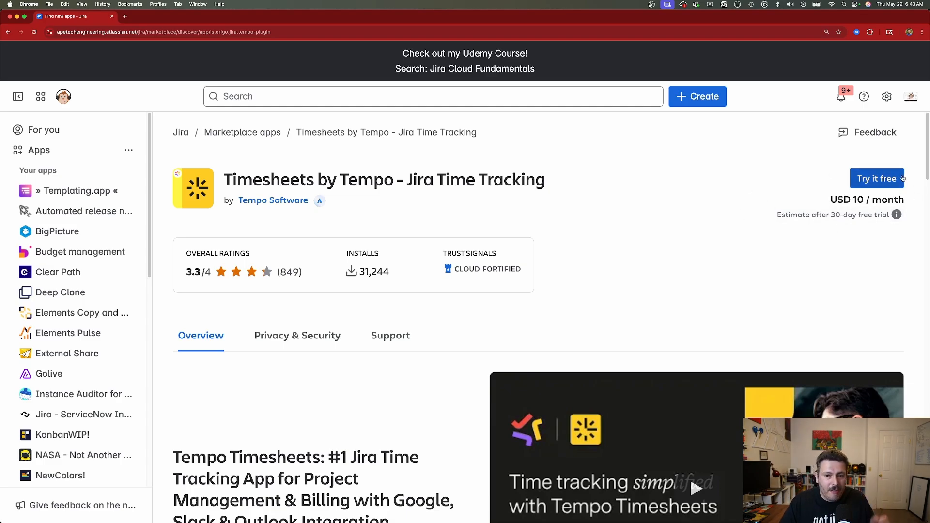
- Return to the marketplace overview and look up the Jira Misc Workflow Extensions (JMWE) app
left_click(7, 32)
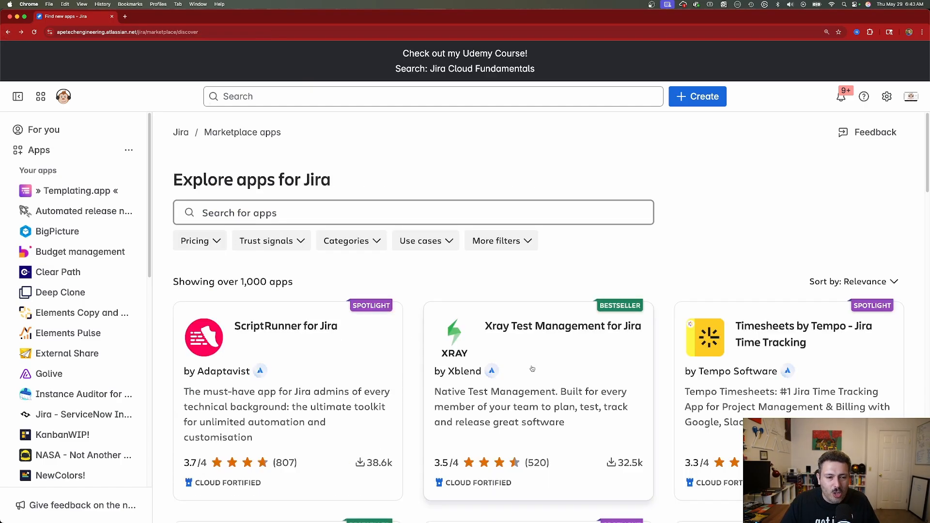
scroll(535, 367, "down", 5)
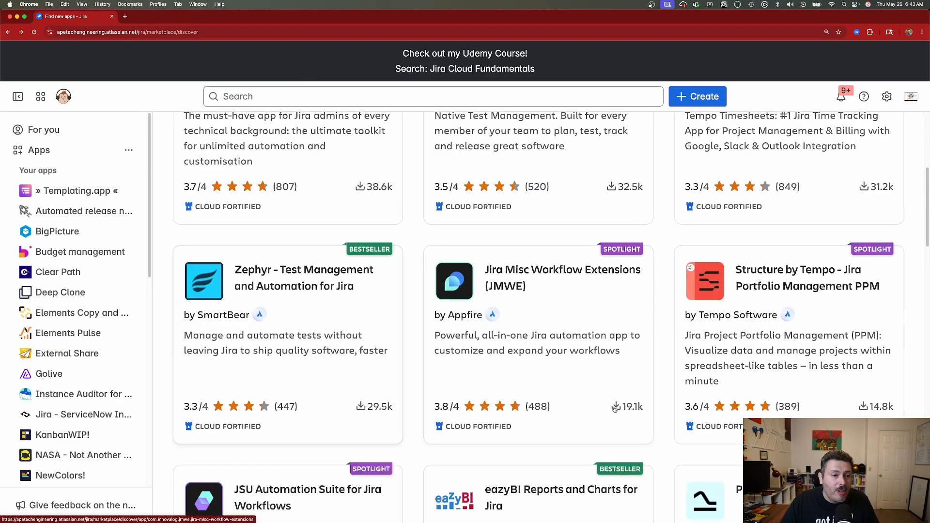
left_click(534, 275)
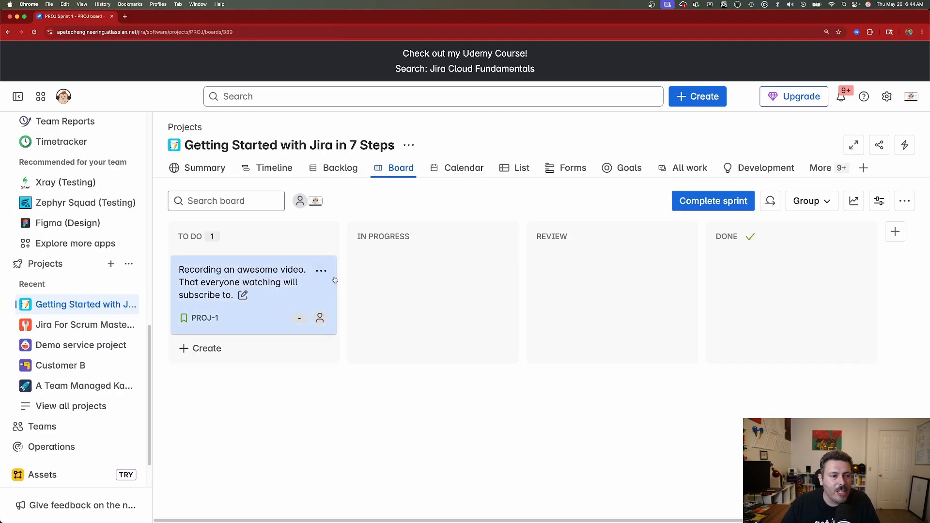
- Open the organization's user management from the project board and view the form for inviting users
left_click(887, 96)
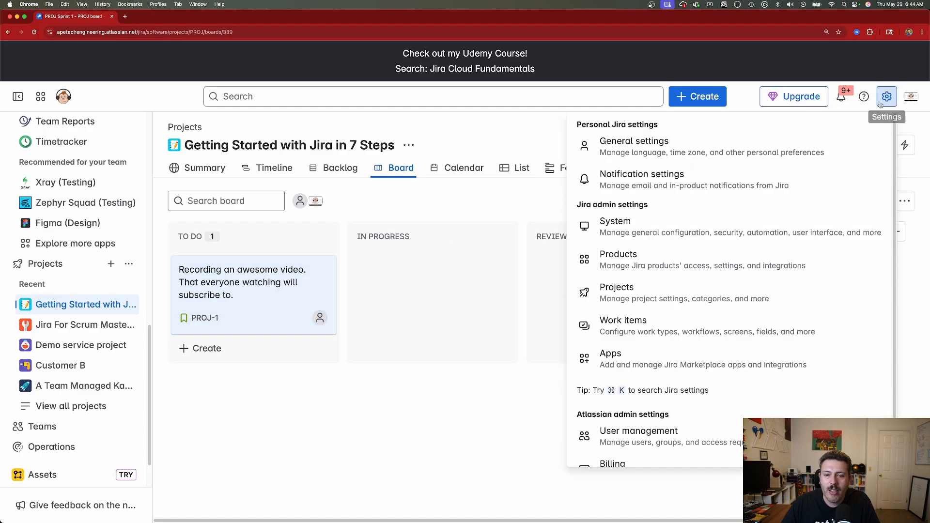
left_click(652, 442)
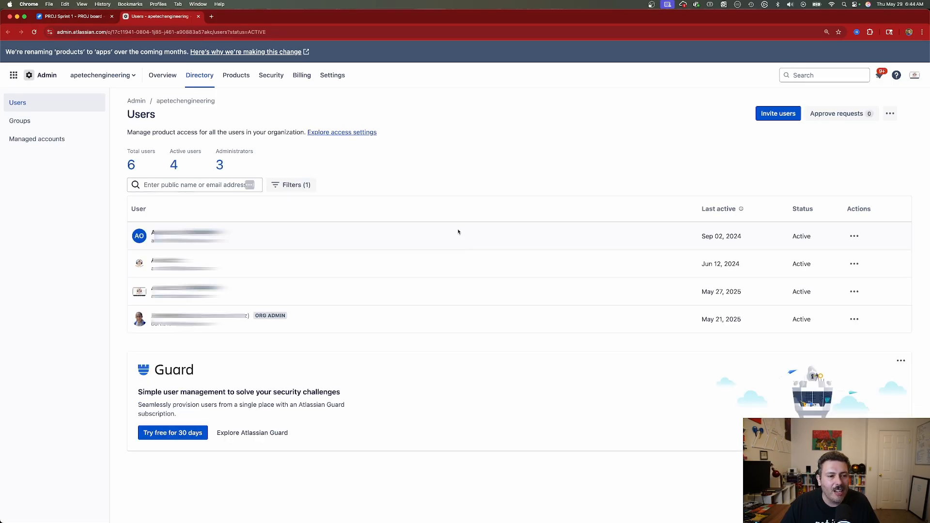
left_click(777, 114)
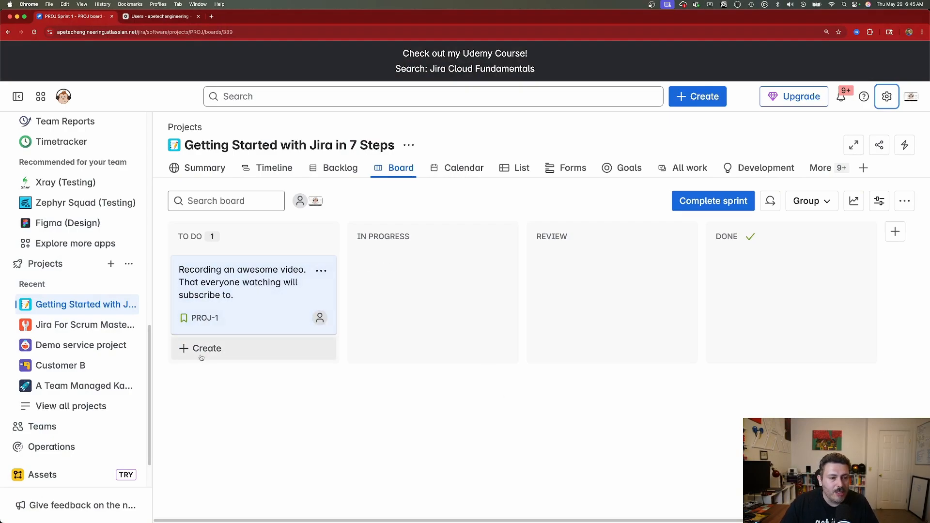
- Create two tasks in the To Do column: "Sign up for my udemy courses" and "If you get stack, reach out to ReleaseTeam"
left_click(216, 345)
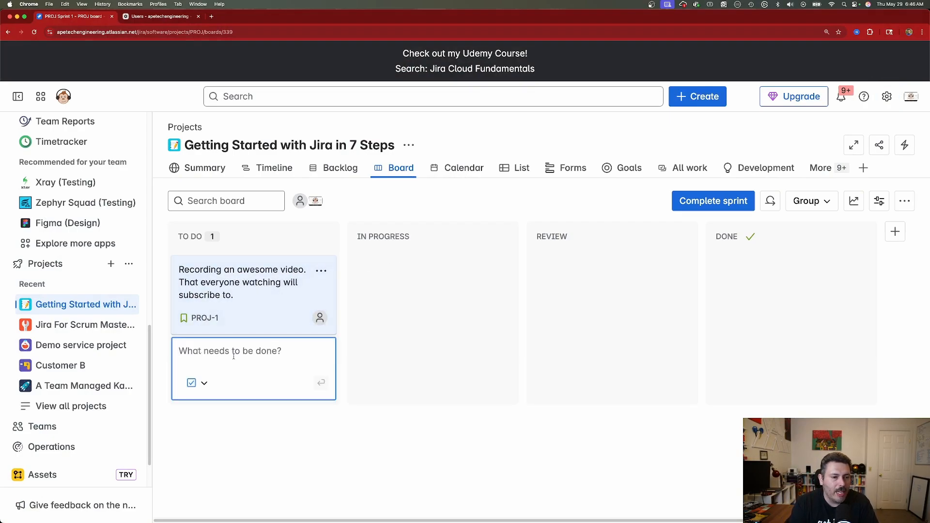
type("Sign u")
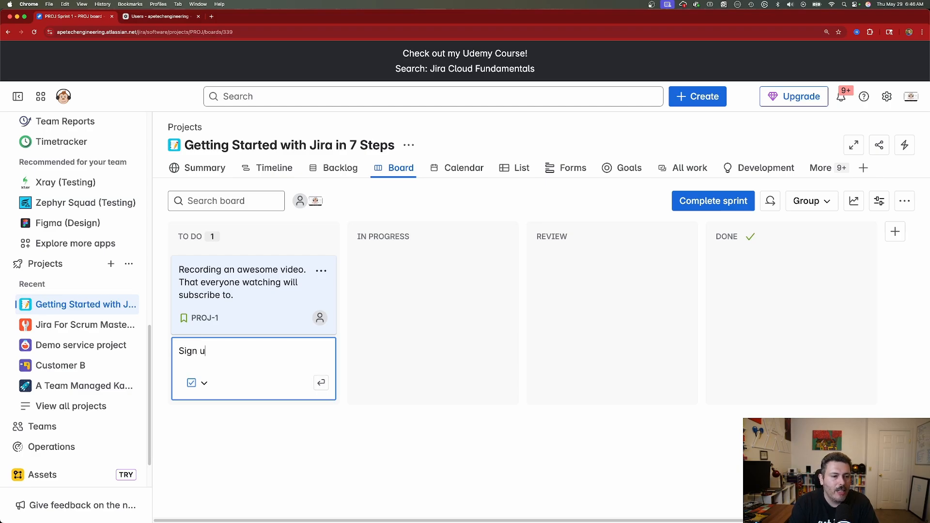
type("p for my udemy courses")
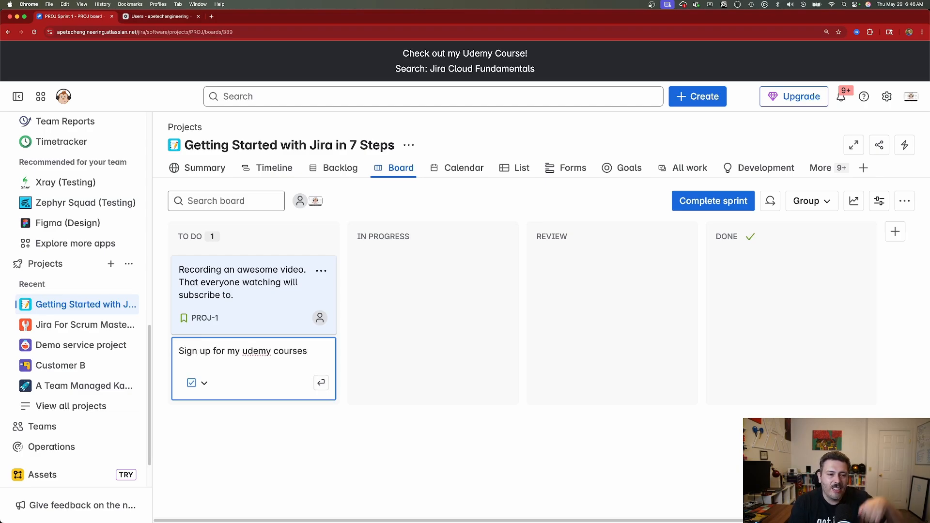
key("Return")
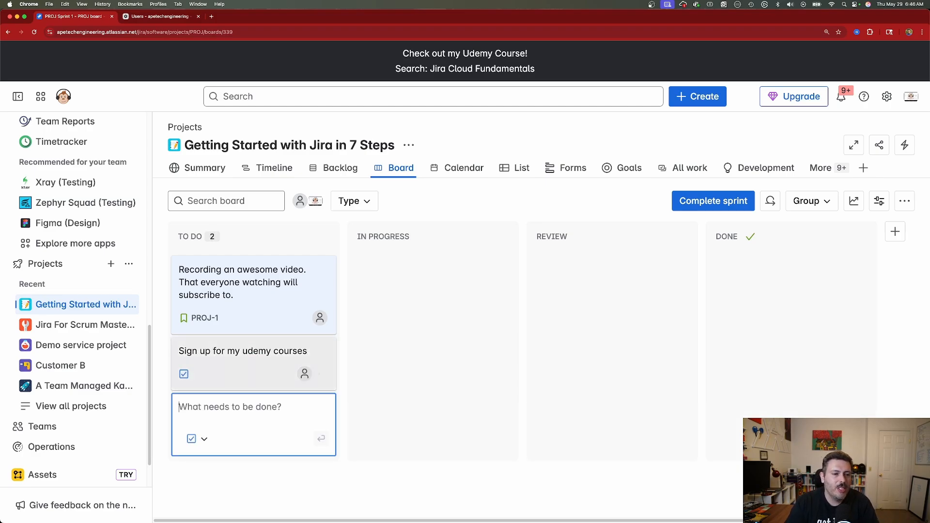
type("If you get s")
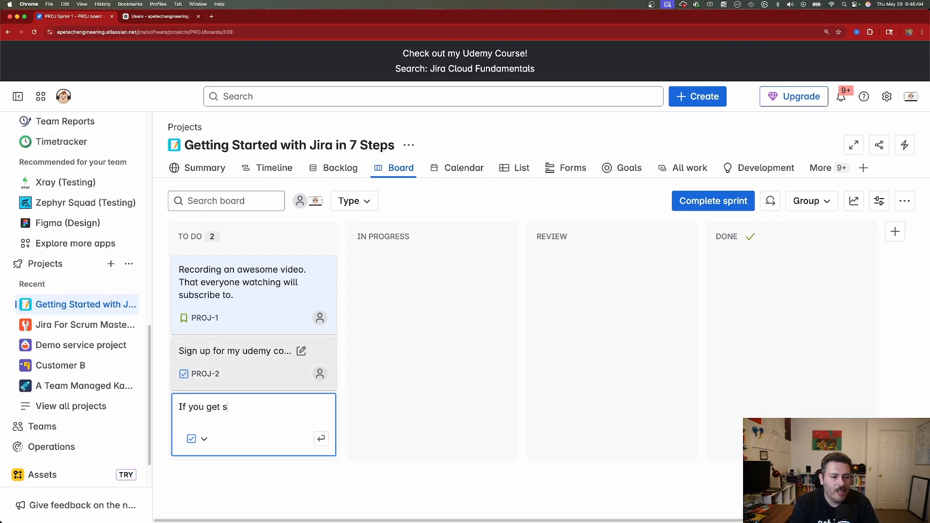
type("tack, reach out to R")
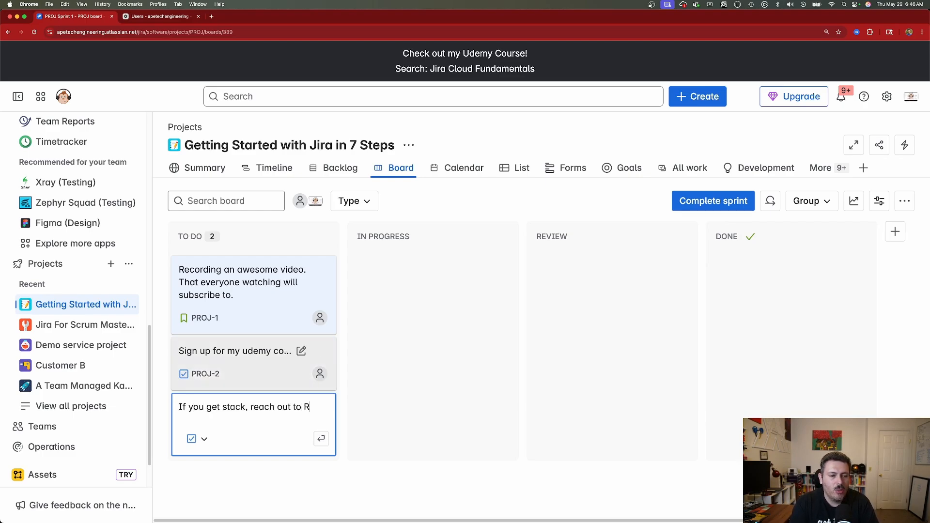
type("eleaseTeam")
key("Return")
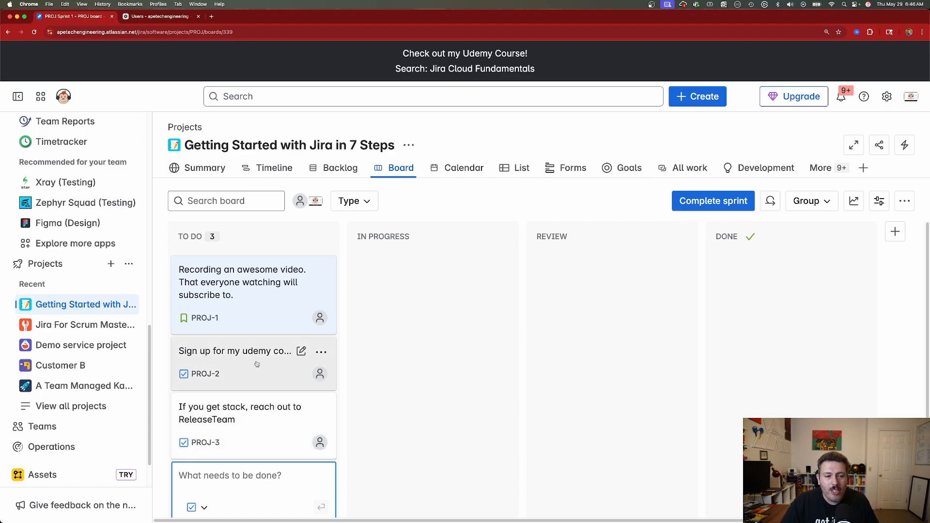
- Assign the udemy courses and ReleaseTeam tasks to two different team members, and the video recording story to your own account
left_click(319, 373)
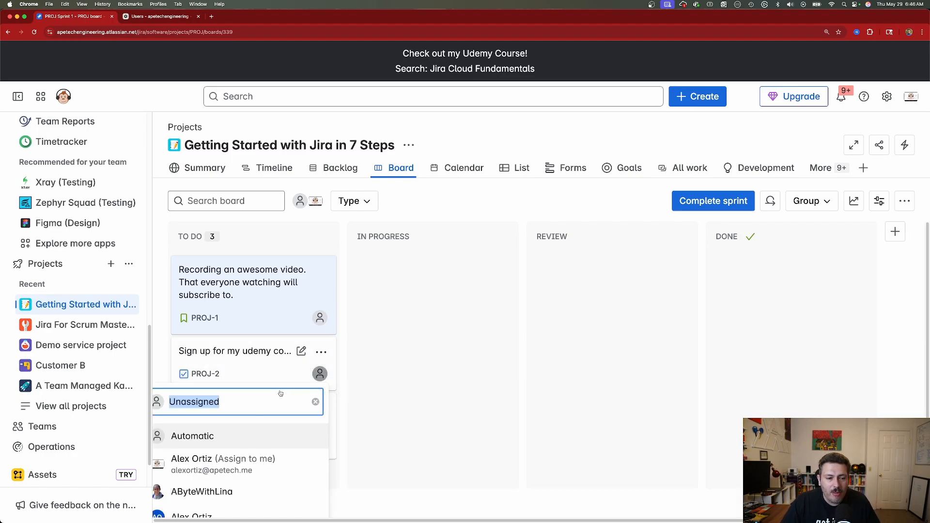
left_click(242, 491)
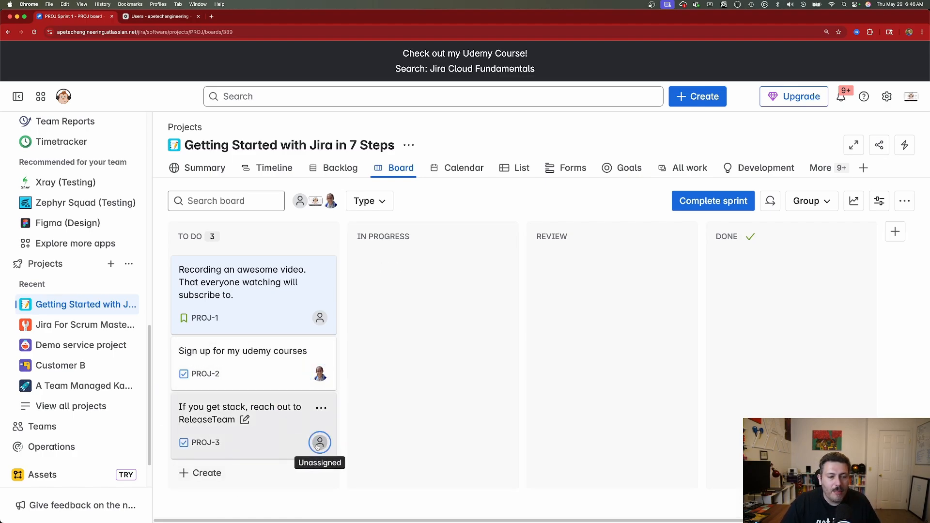
left_click(318, 446)
left_click(368, 416)
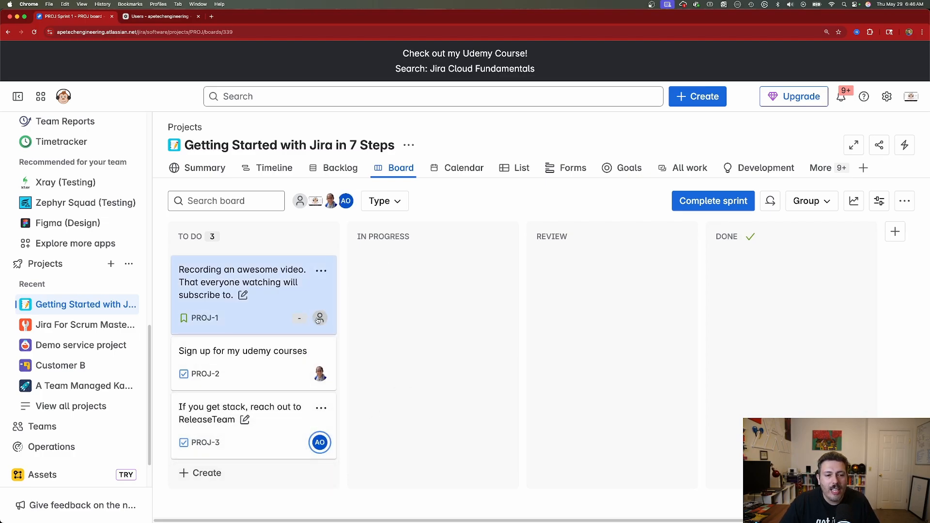
left_click(318, 318)
left_click(374, 409)
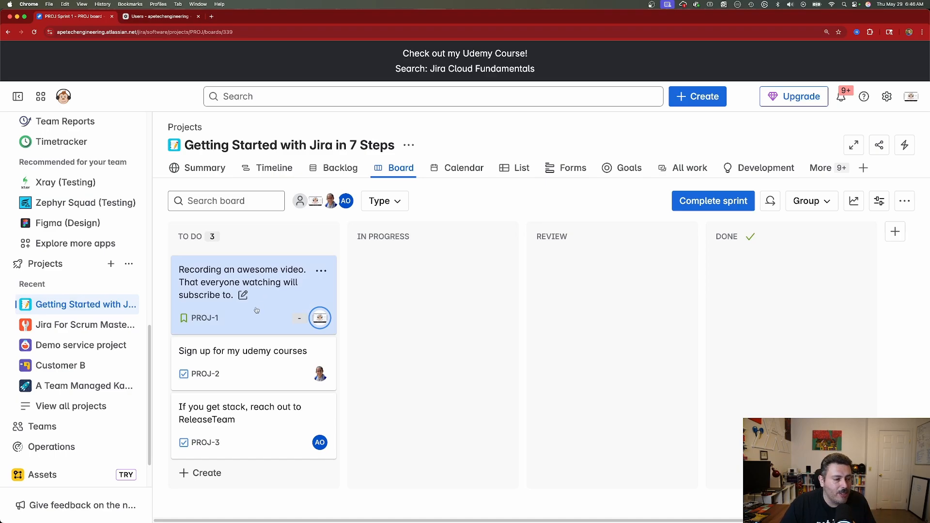
- Move the video recording story and the udemy courses task to Done, and the ReleaseTeam task to In Progress
left_click_drag(256, 306, 734, 290)
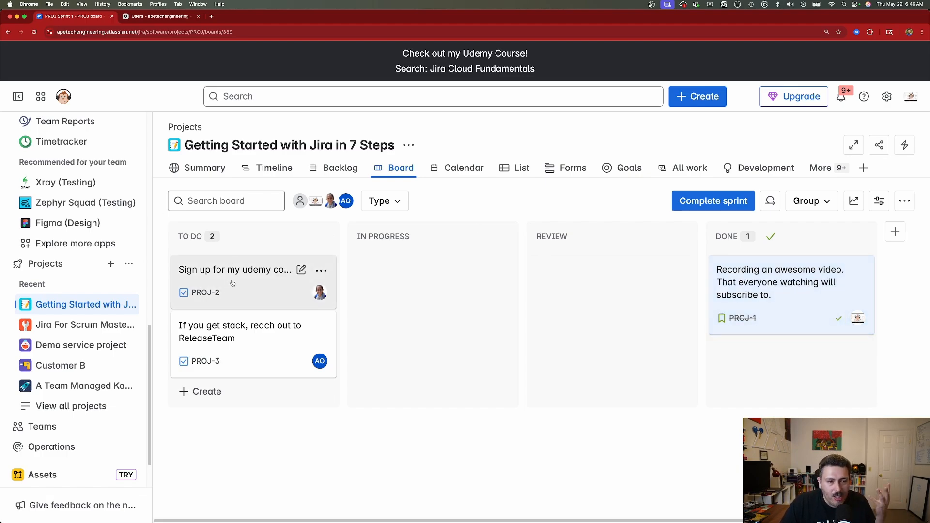
left_click_drag(233, 283, 735, 344)
left_click_drag(270, 276, 401, 286)
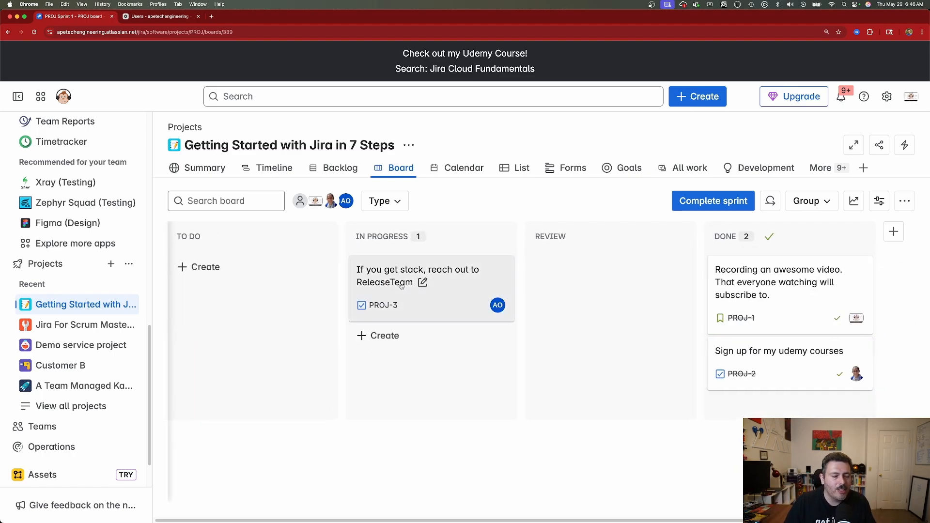